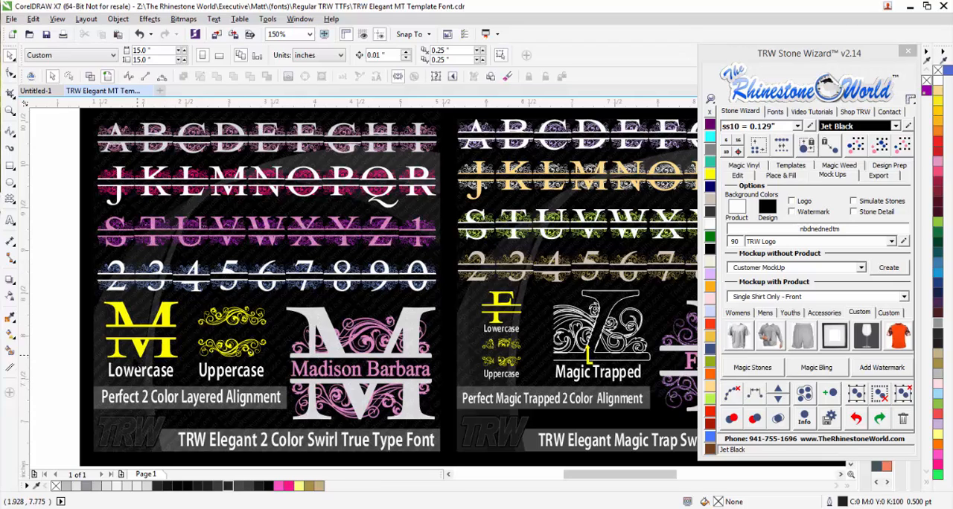
# Examine the Elegant 2 Color Swirl font chart, including its lowercase and uppercase samples and the finished M monogram.
pyautogui.scroll(2, 127, 371)
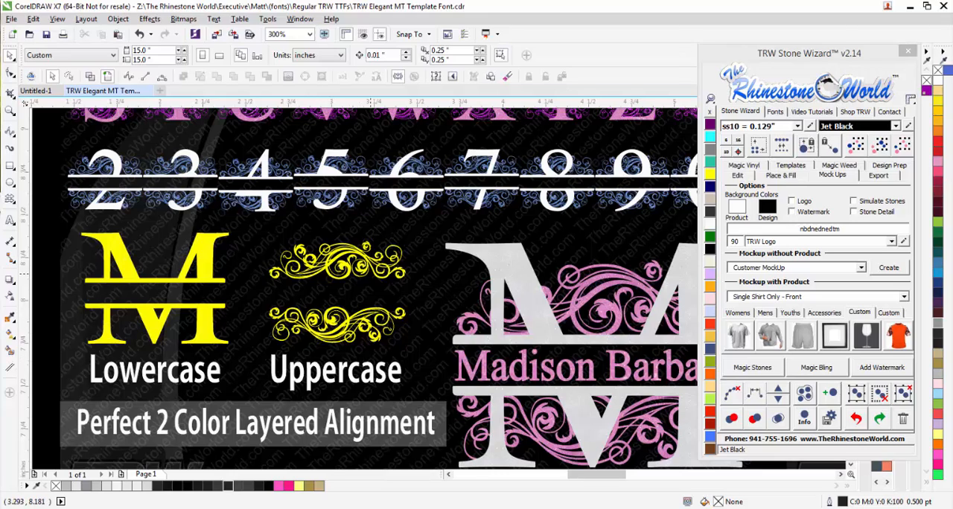
pyautogui.scroll(-2, 286, 277)
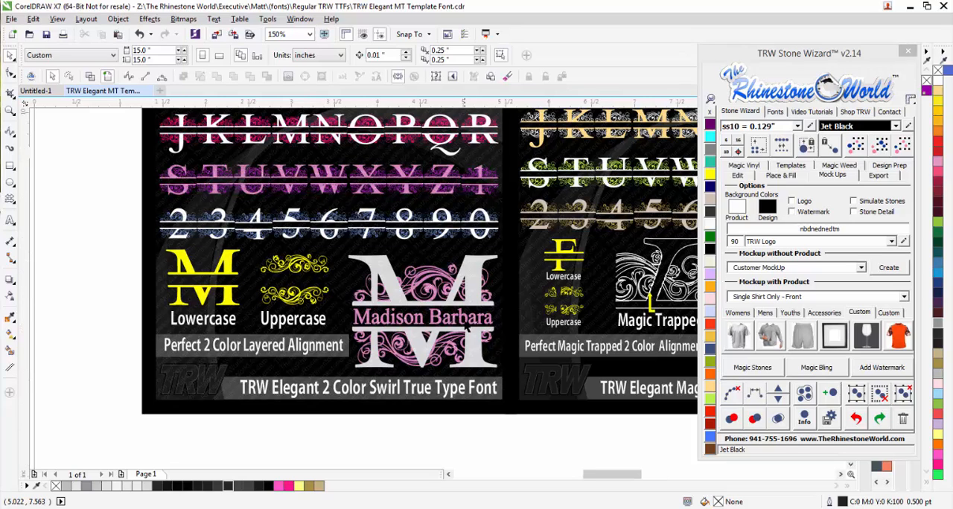
pyautogui.scroll(2, 464, 286)
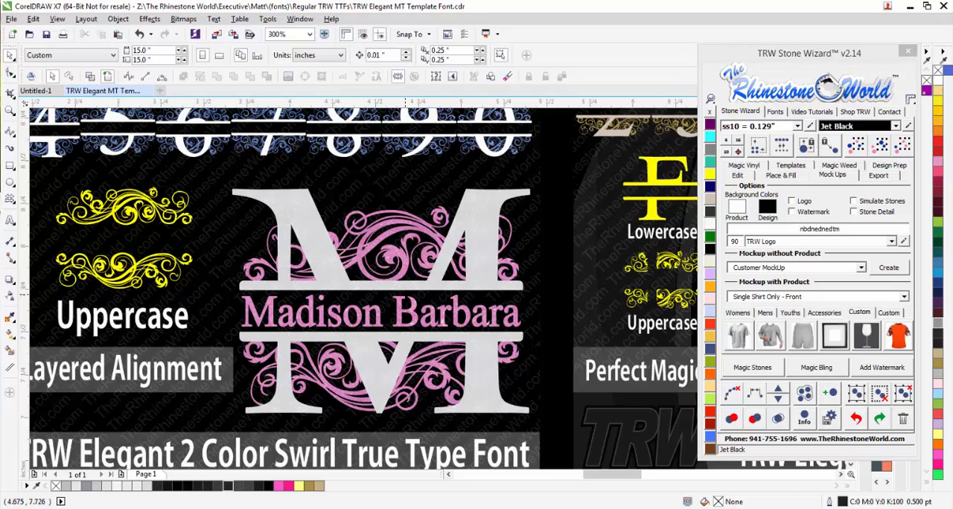
pyautogui.scroll(-2, 405, 295)
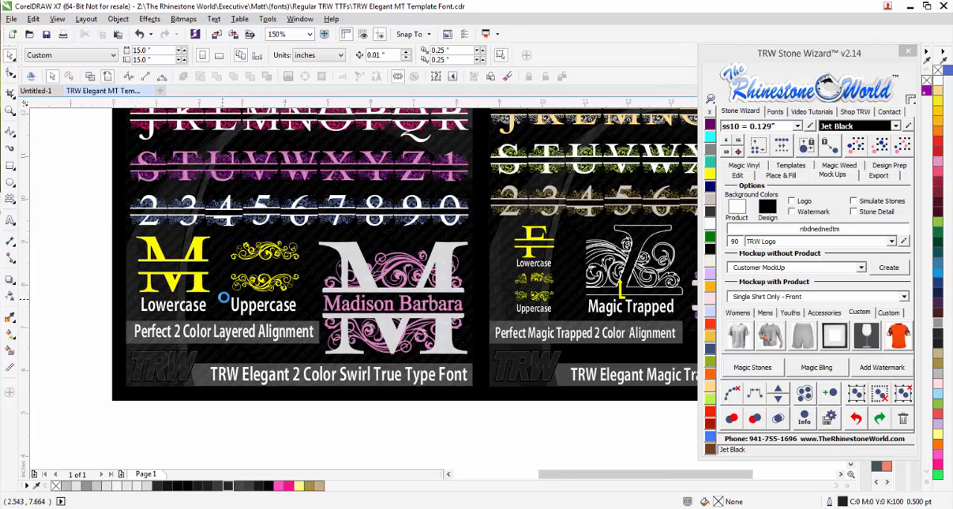
pyautogui.scroll(-2, 224, 298)
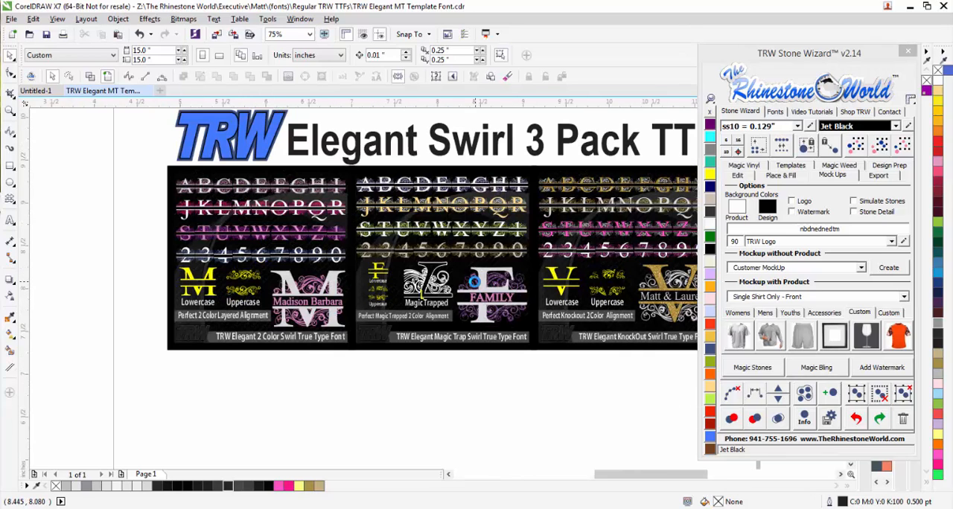
# Examine the Elegant Magic Trap Swirl font chart, including the trapped outline detail, the F samples and the FAMILY monogram.
pyautogui.scroll(2, 474, 281)
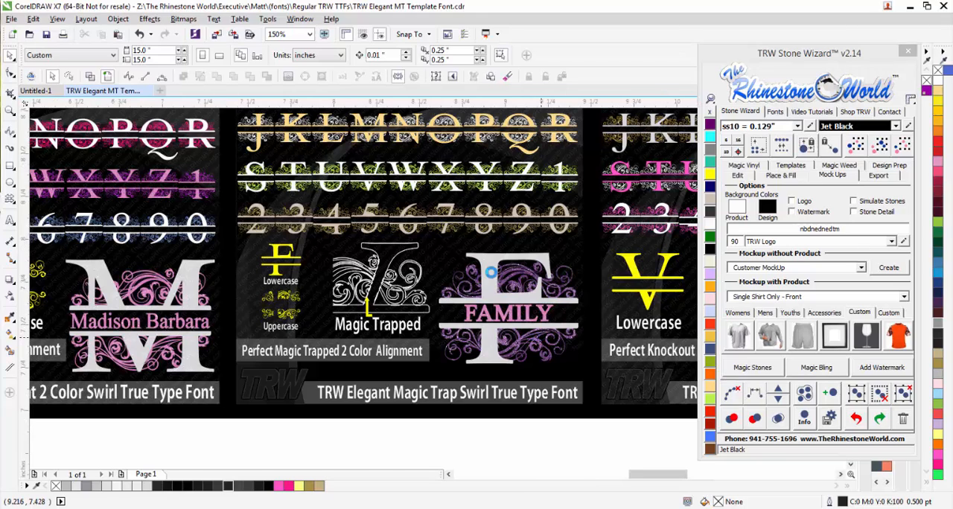
pyautogui.scroll(2, 539, 338)
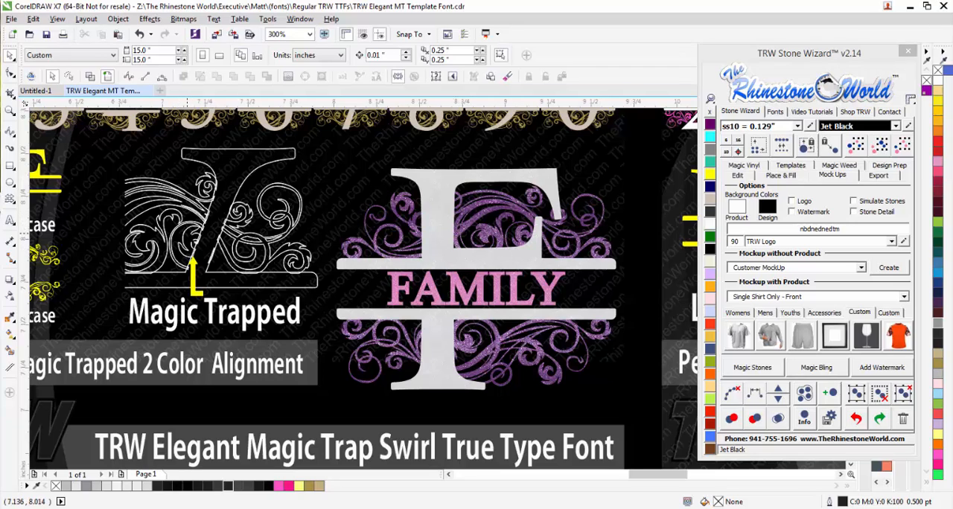
pyautogui.scroll(3, 187, 235)
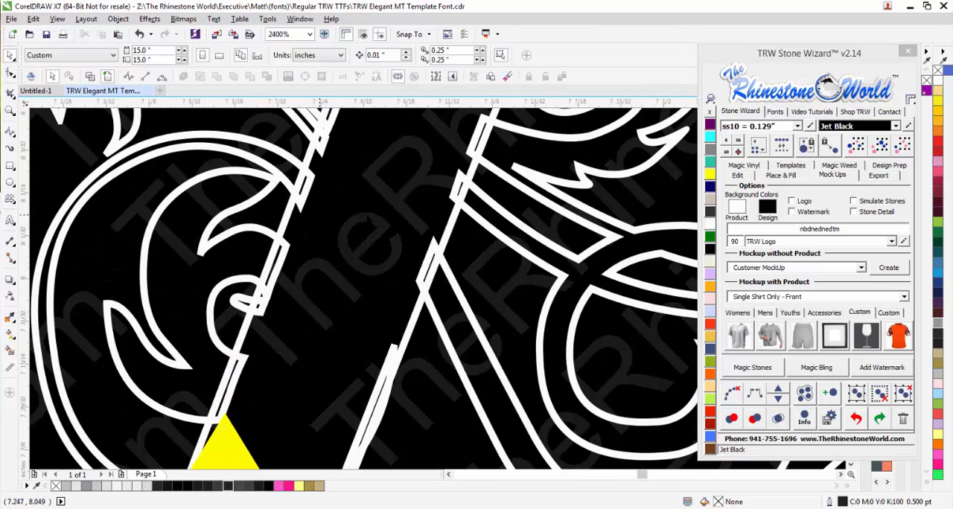
pyautogui.scroll(-2, 386, 192)
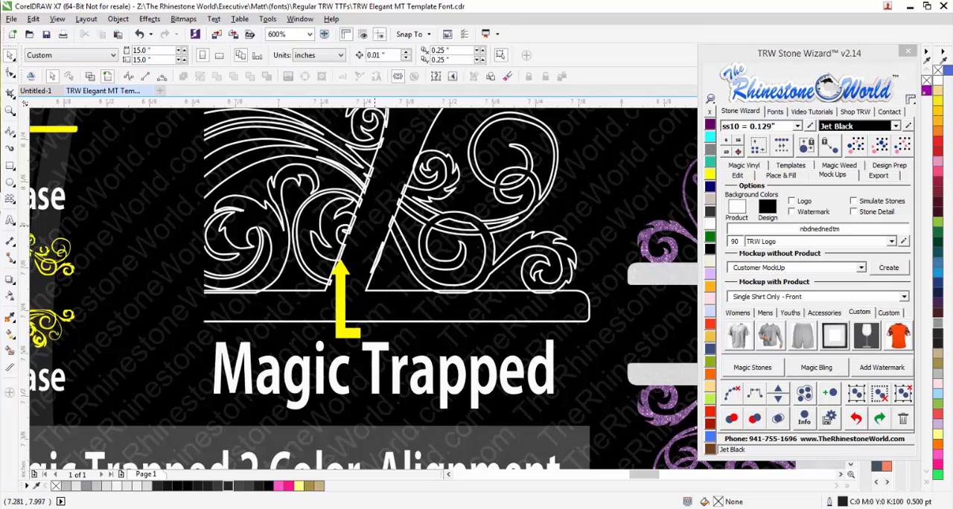
pyautogui.scroll(-1, 372, 224)
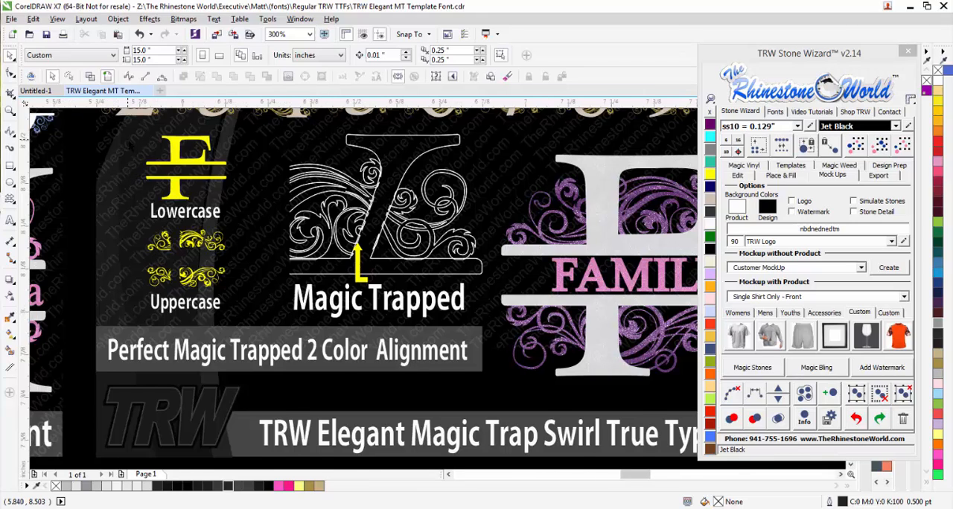
pyautogui.scroll(1, 131, 143)
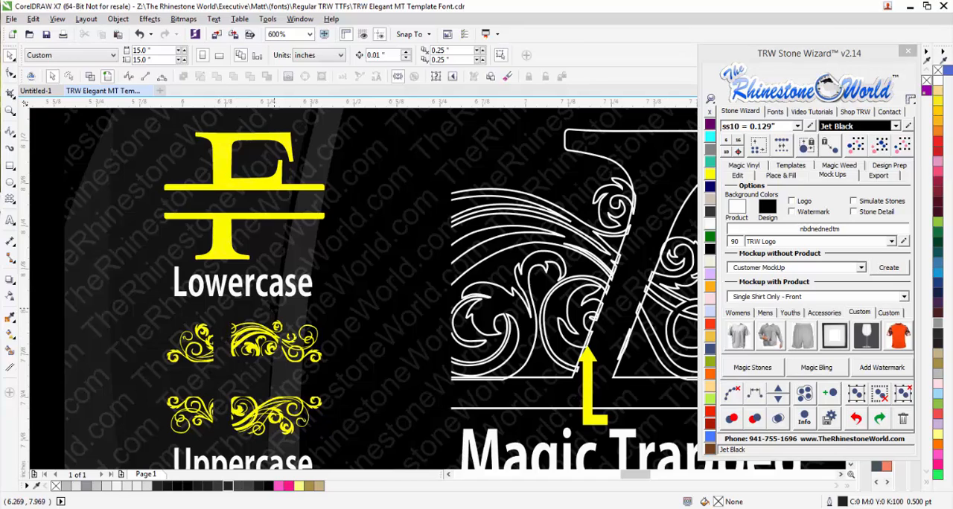
pyautogui.scroll(-2, 273, 327)
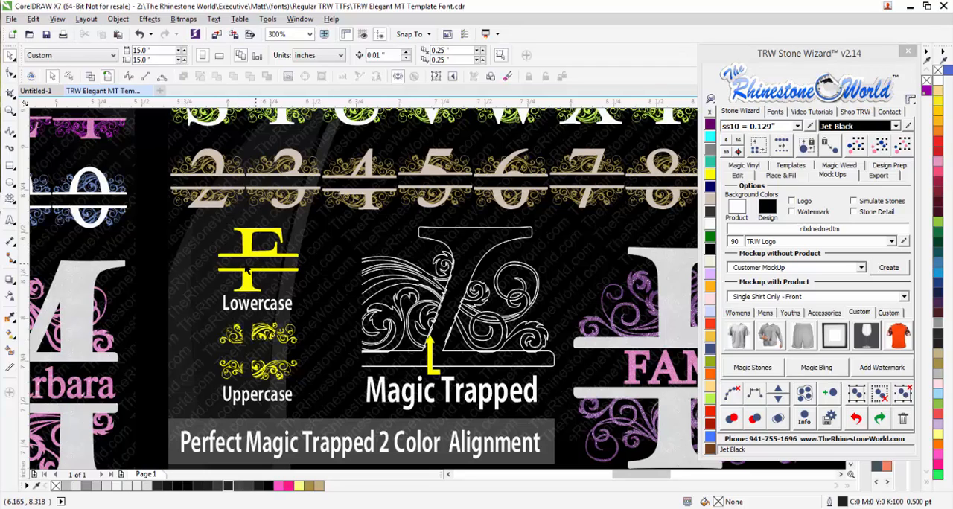
pyautogui.scroll(-1, 298, 302)
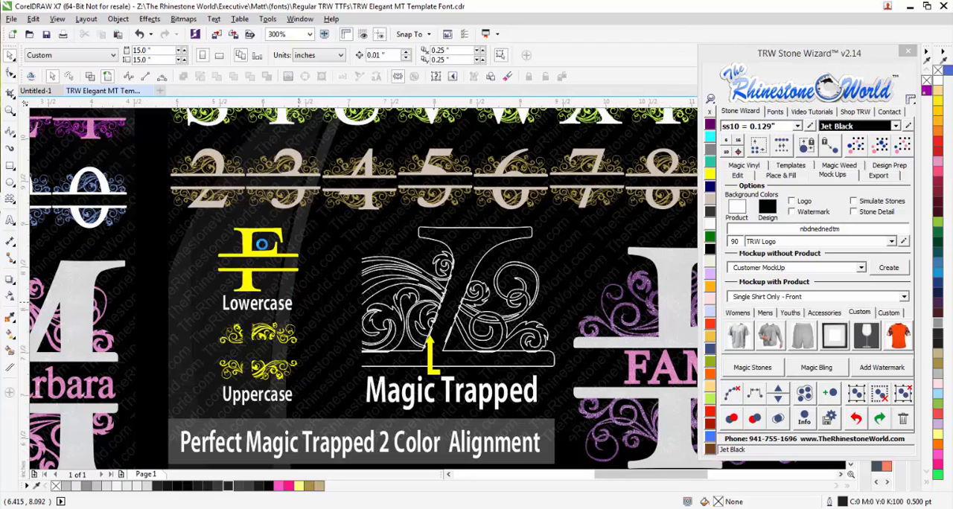
# Examine the Elegant KnockOut Swirl font chart, including the V monogram's knockout detail, and review the whole three-font sheet.
pyautogui.scroll(-1, 268, 257)
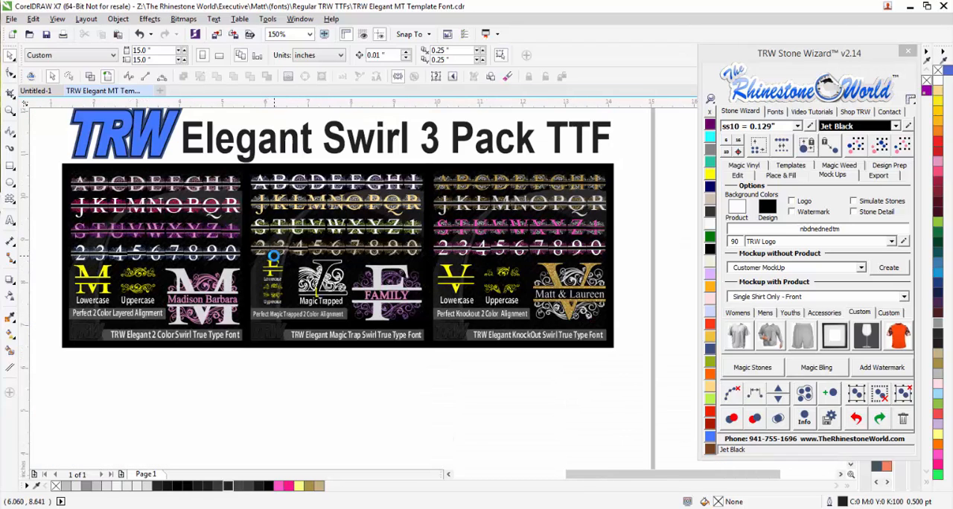
pyautogui.scroll(-1, 603, 229)
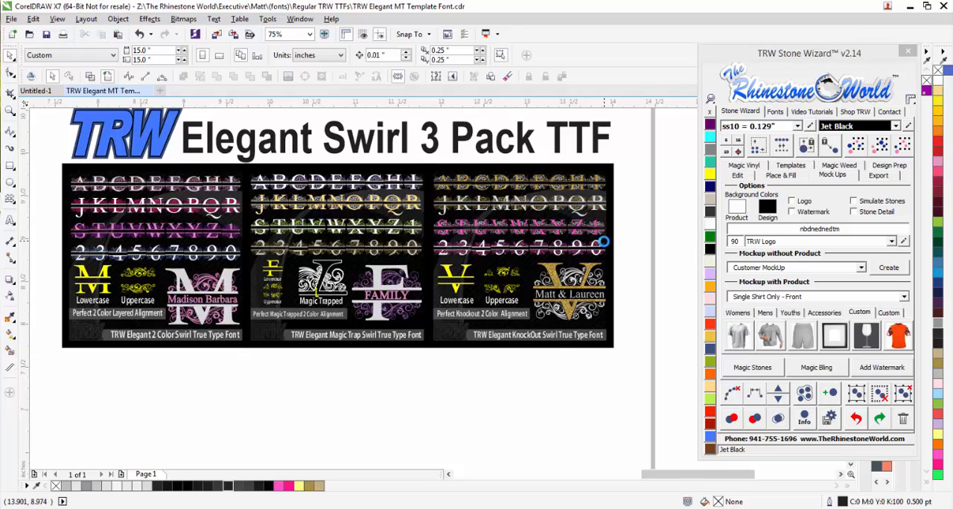
pyautogui.scroll(1, 604, 242)
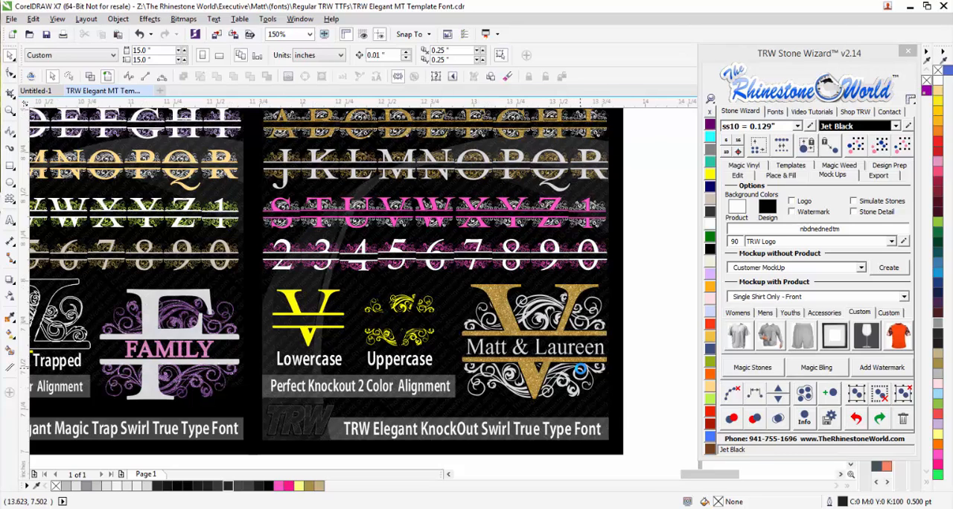
pyautogui.scroll(1, 580, 368)
pyautogui.scroll(1, 521, 384)
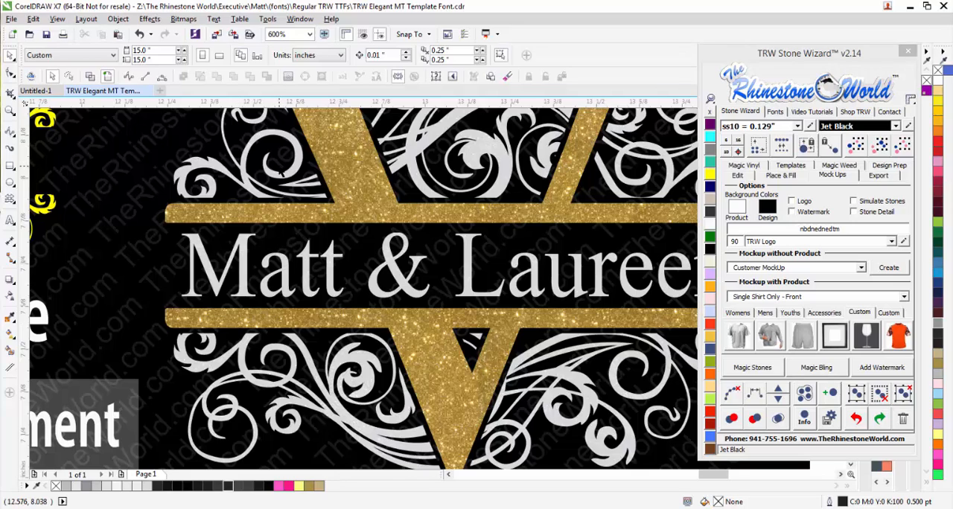
pyautogui.scroll(-2, 387, 284)
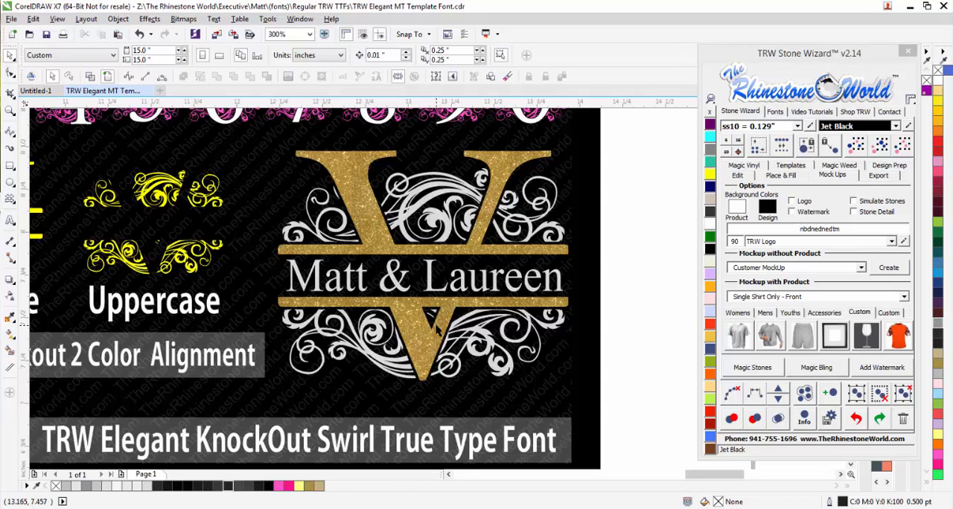
pyautogui.scroll(-2, 436, 327)
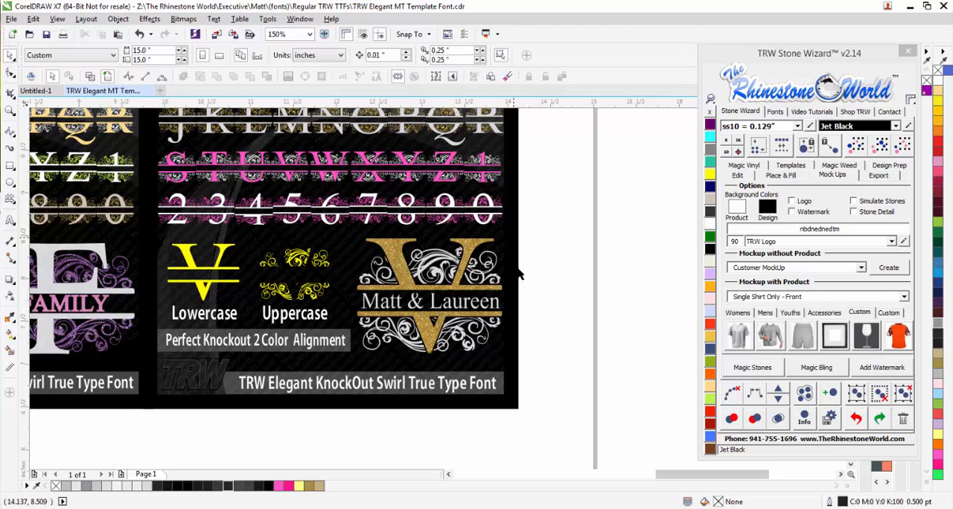
pyautogui.scroll(-2, 544, 273)
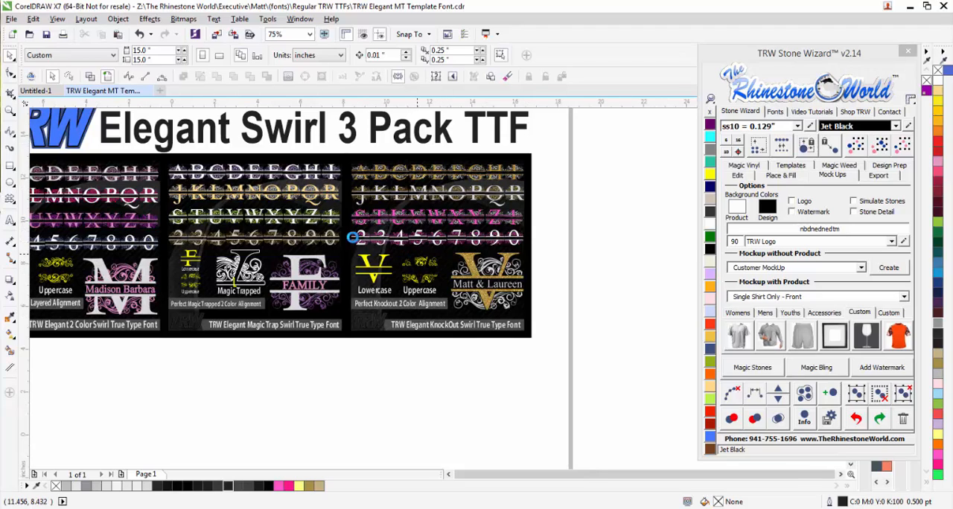
pyautogui.scroll(-1, 365, 240)
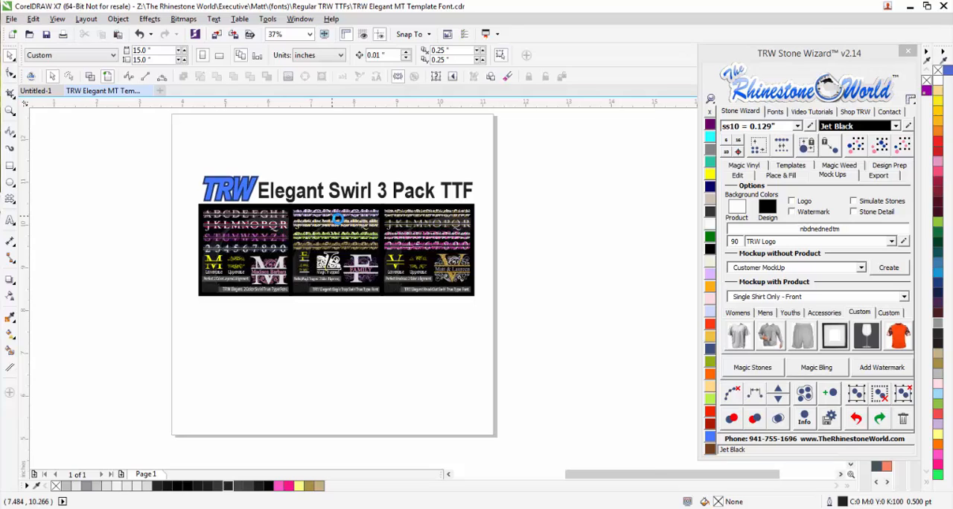
pyautogui.scroll(1, 332, 218)
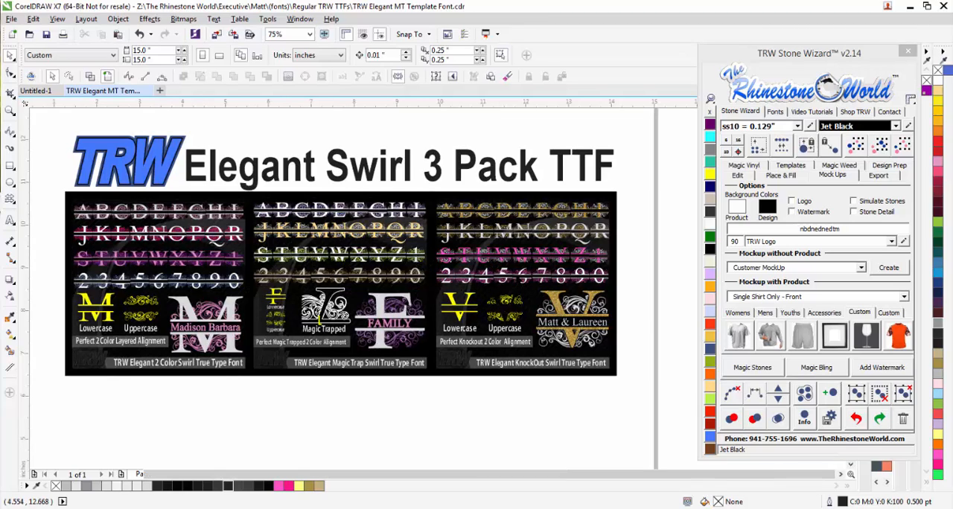
# Create a new document, add the letter v as artistic text on the page, and enlarge it to about 8.3 inches tall.
pyautogui.hotkey('ctrl', 'n')
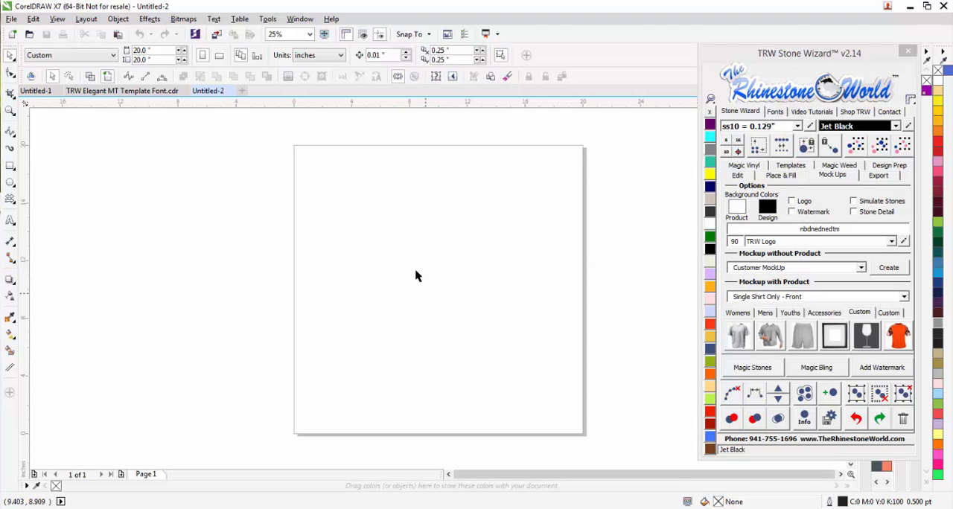
pyautogui.click(10, 220)
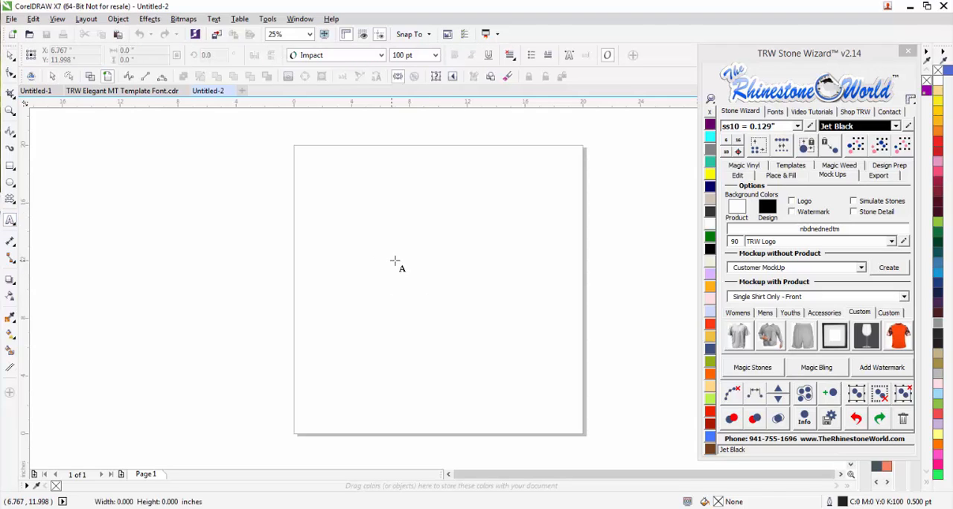
pyautogui.click(395, 260)
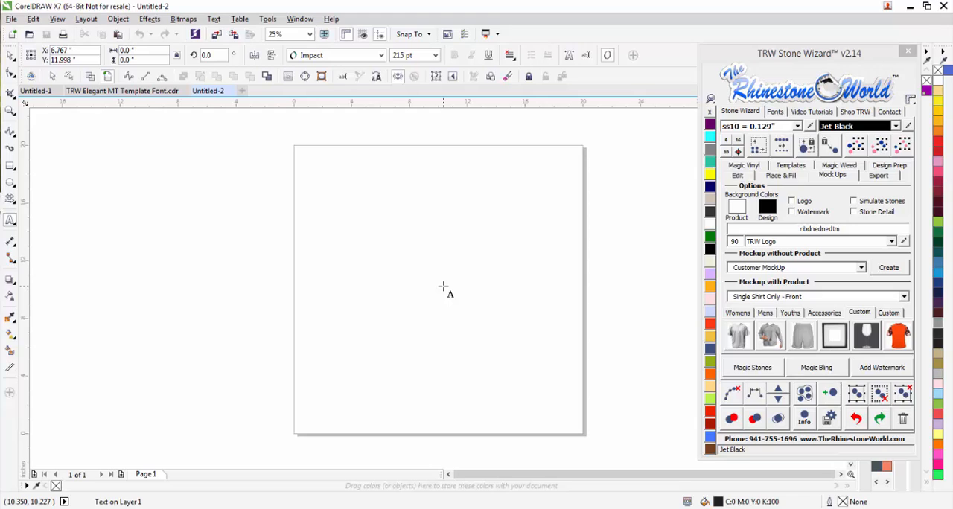
pyautogui.write('V')
pyautogui.hotkey('ctrl', 'space')
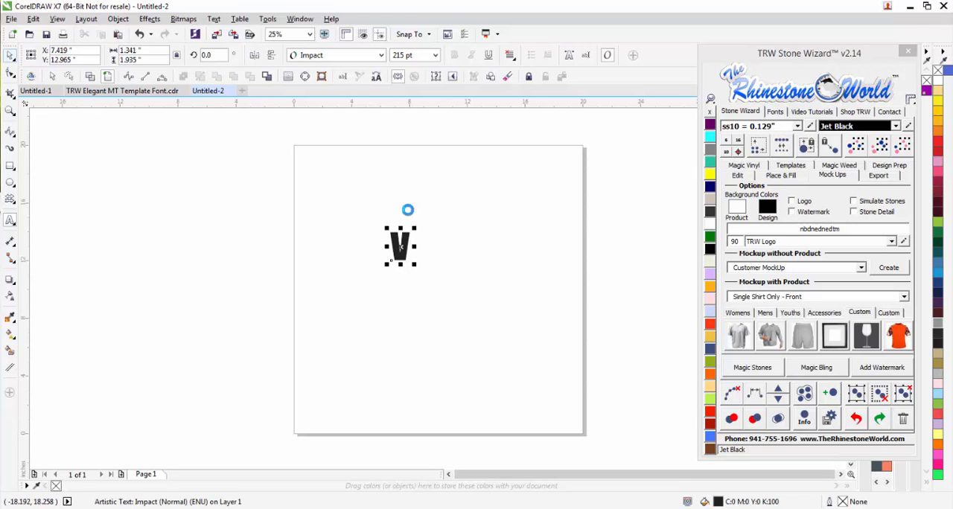
pyautogui.moveTo(416, 265); pyautogui.dragTo(538, 358)
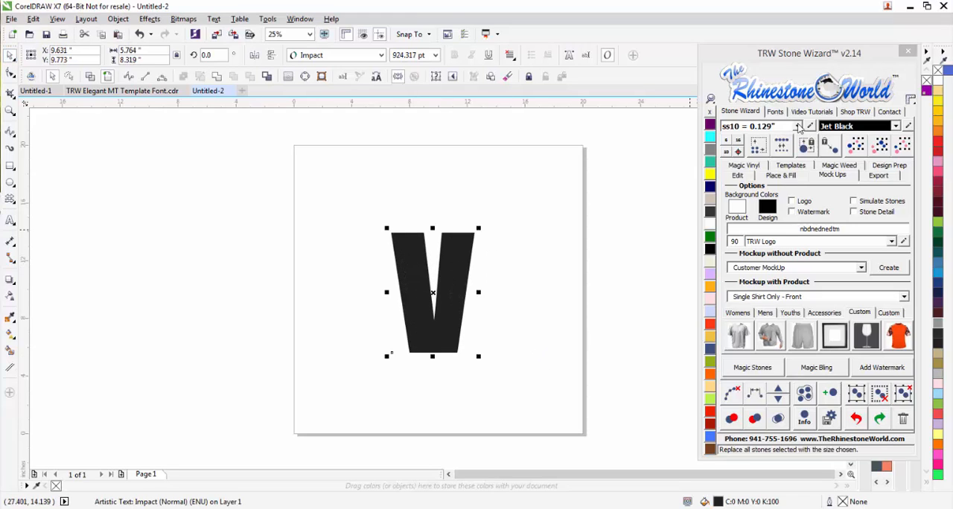
# Apply the TRW Elegant KO Swirl font to the letter and move it beside the page.
pyautogui.moveTo(794, 58); pyautogui.dragTo(772, 60)
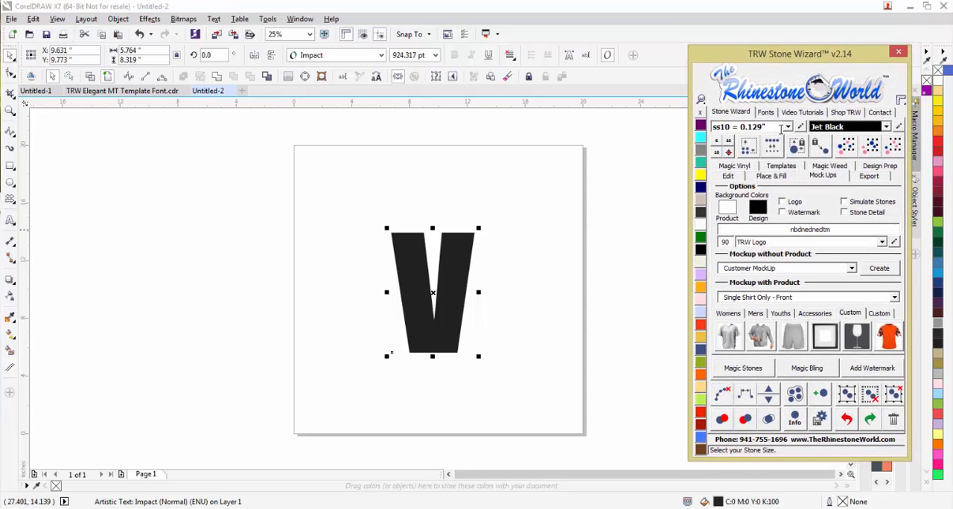
pyautogui.click(765, 112)
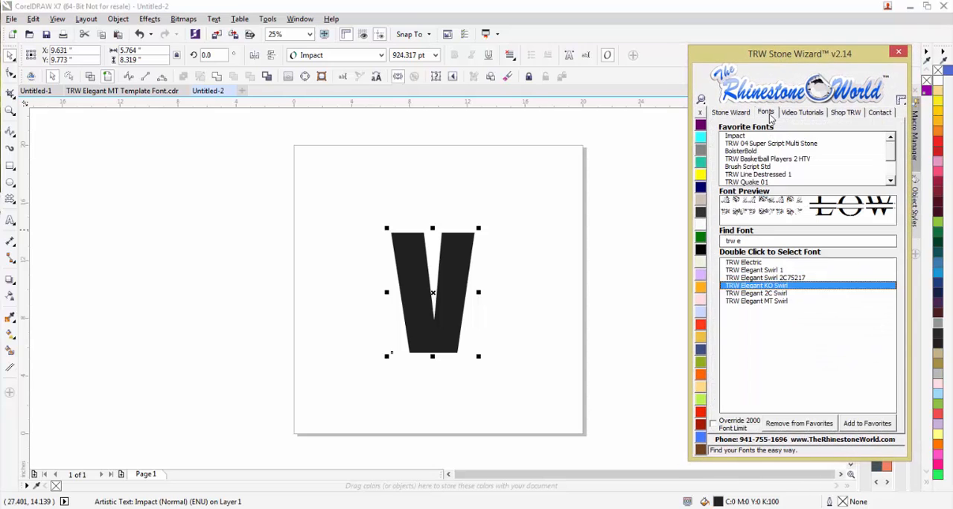
pyautogui.doubleClick(768, 286)
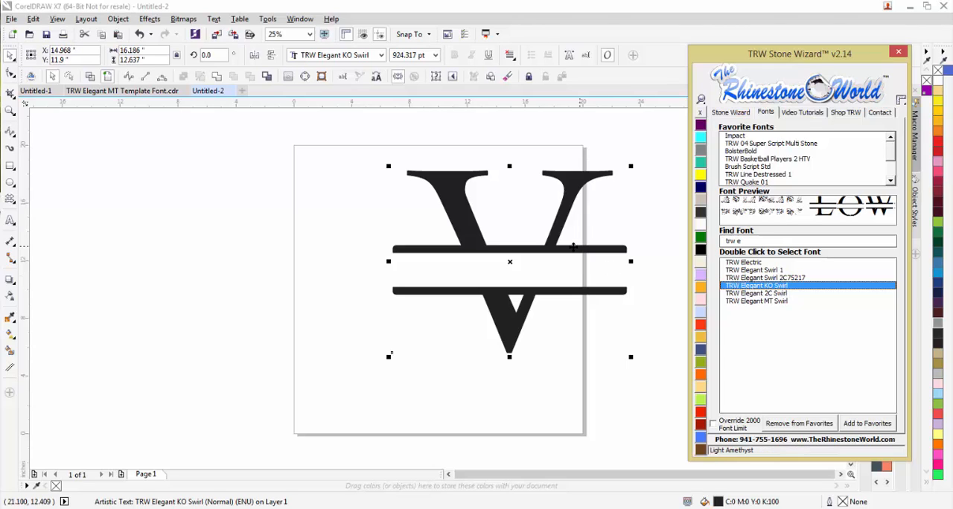
pyautogui.moveTo(577, 251); pyautogui.dragTo(264, 245)
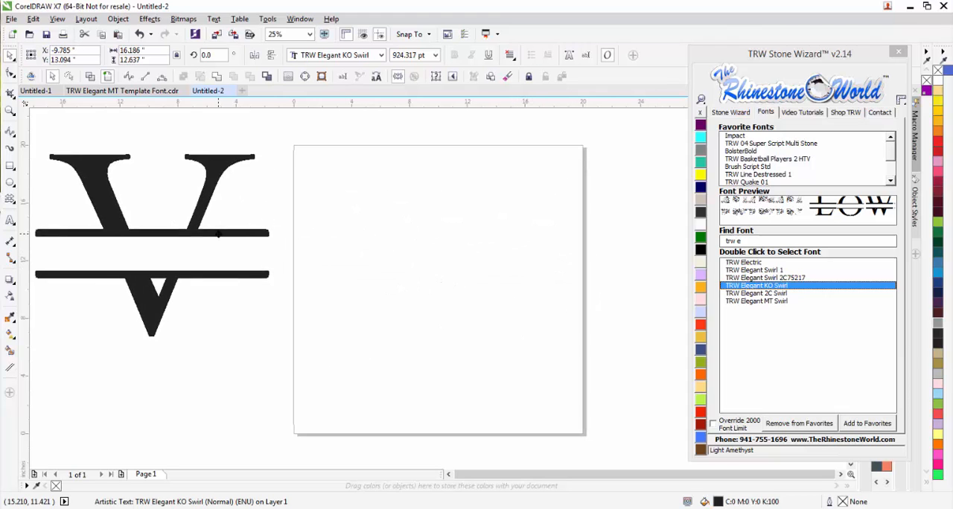
pyautogui.doubleClick(260, 234)
pyautogui.write('BN')
pyautogui.press('BackSpace')
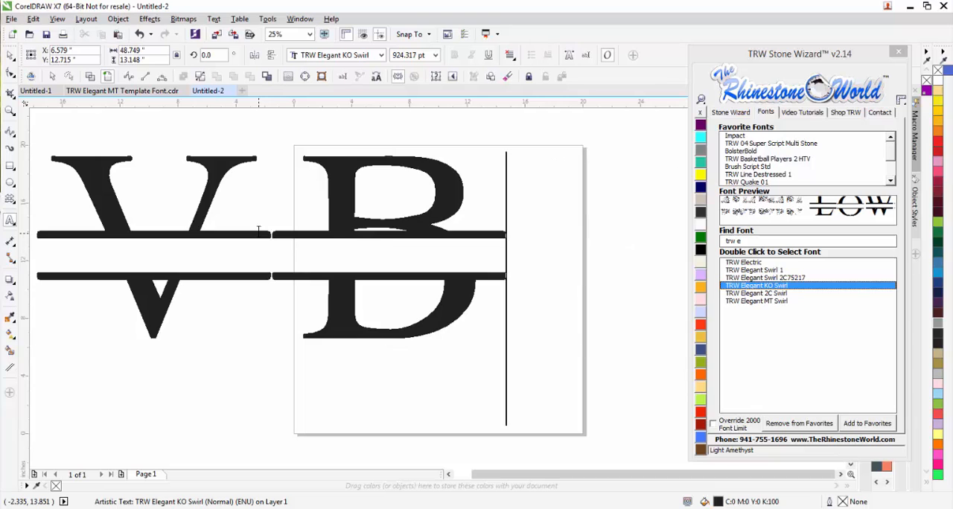
pyautogui.press('BackSpace')
pyautogui.hotkey('ctrl', 'space')
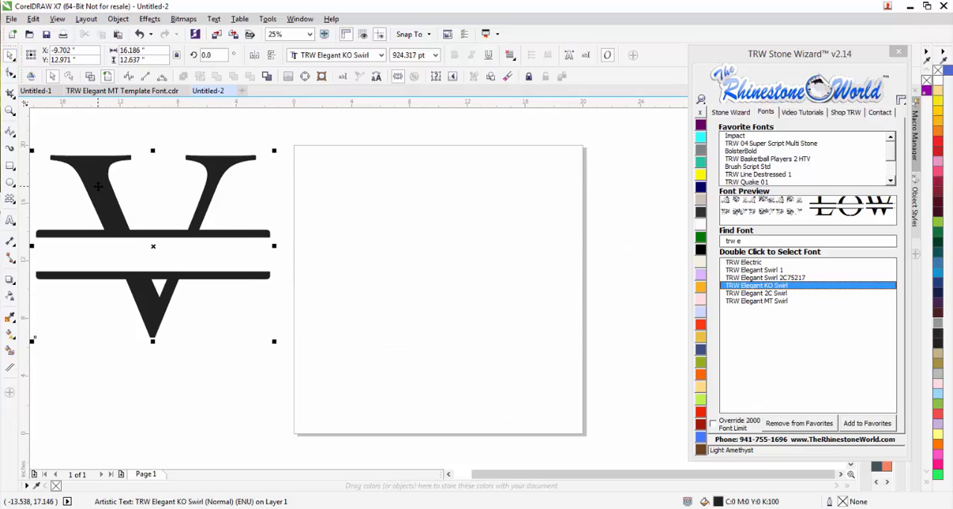
# Move the V onto the middle of the page and apply 2 Color Magic Text to separate the letter from its swirls.
pyautogui.moveTo(98, 187); pyautogui.dragTo(388, 210)
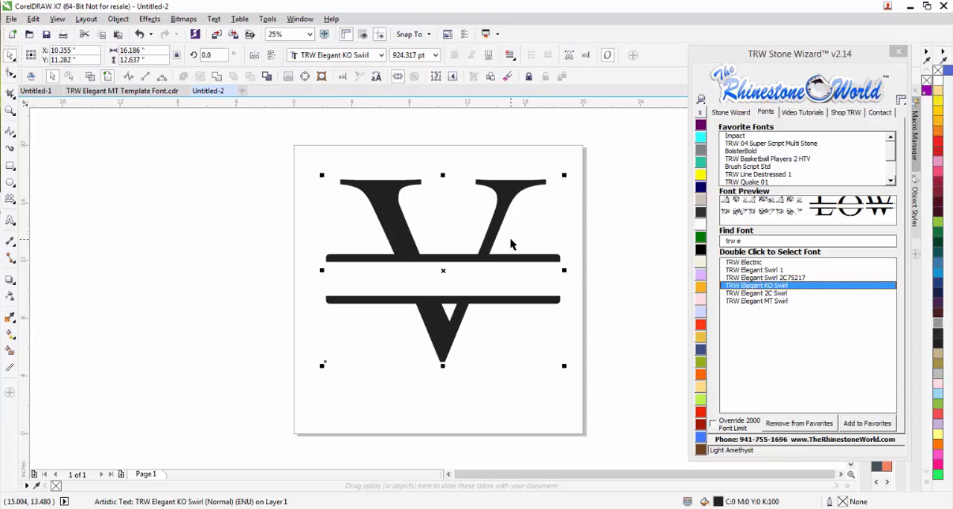
pyautogui.click(726, 112)
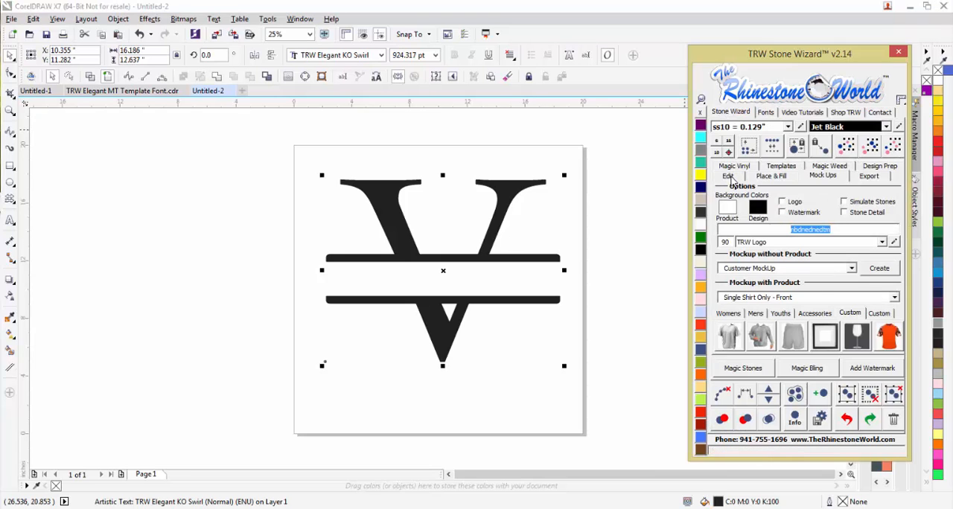
pyautogui.click(728, 176)
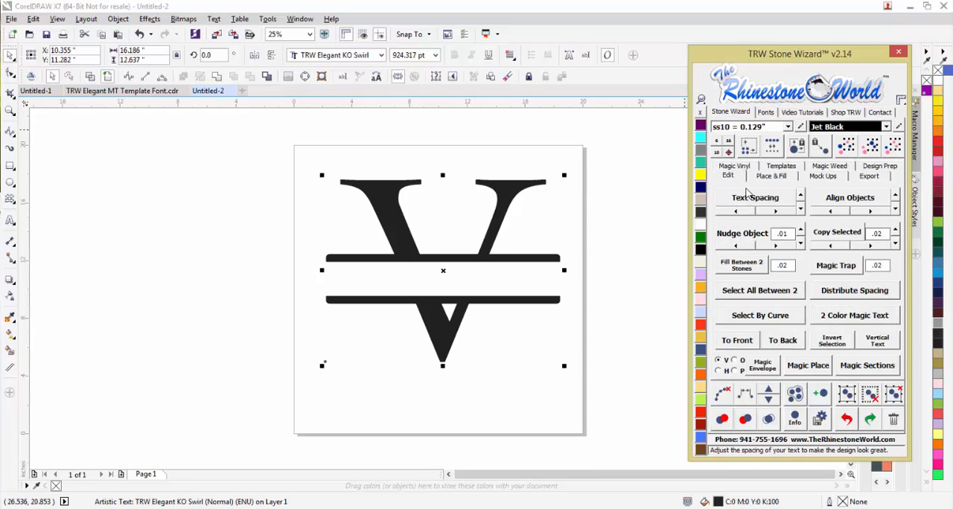
pyautogui.click(854, 317)
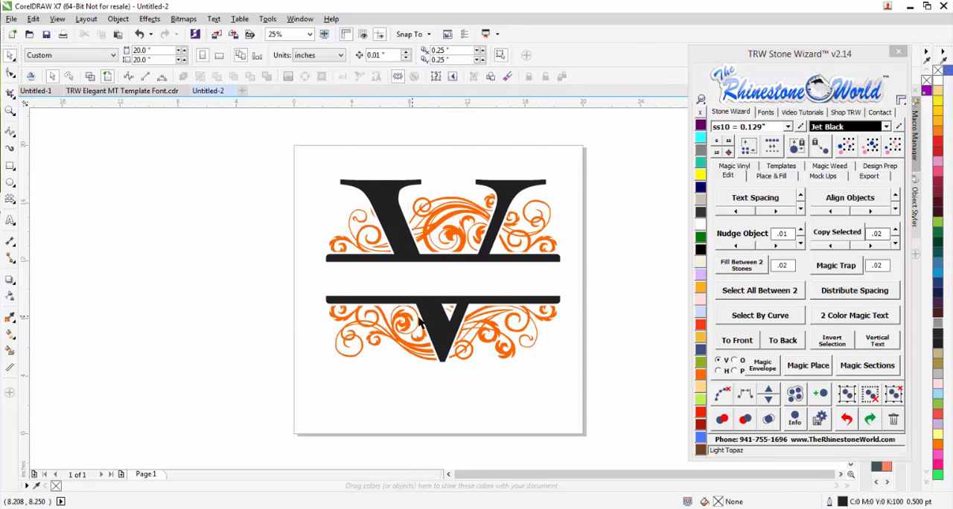
pyautogui.scroll(2, 420, 322)
pyautogui.scroll(-2, 452, 336)
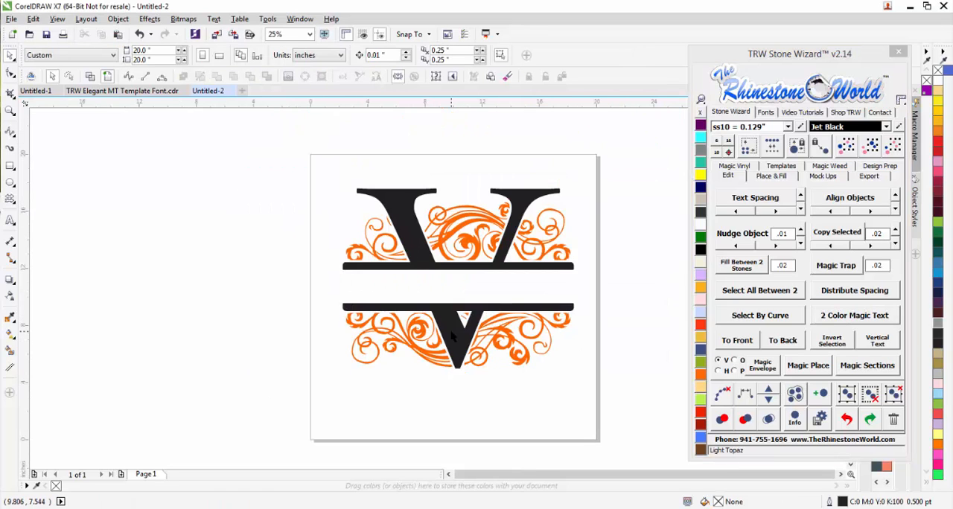
pyautogui.scroll(4, 531, 236)
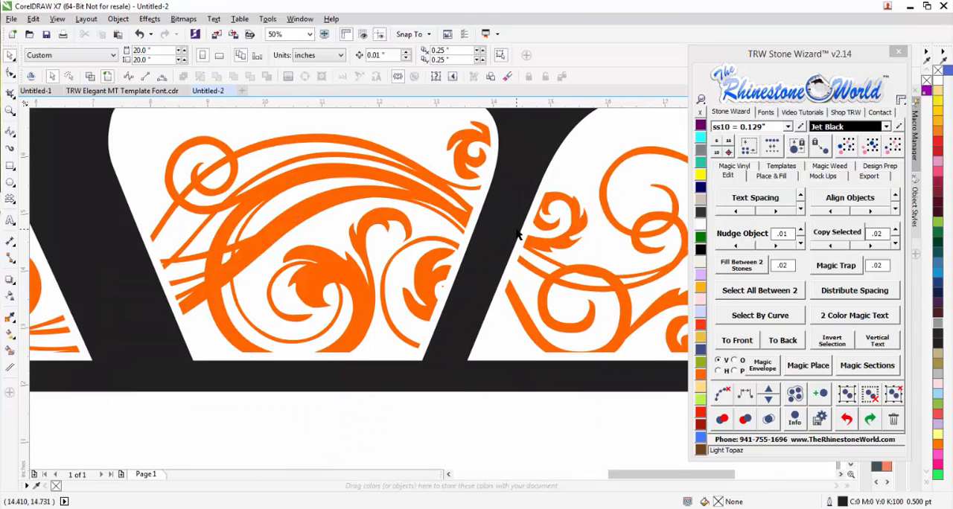
pyautogui.scroll(-3, 491, 272)
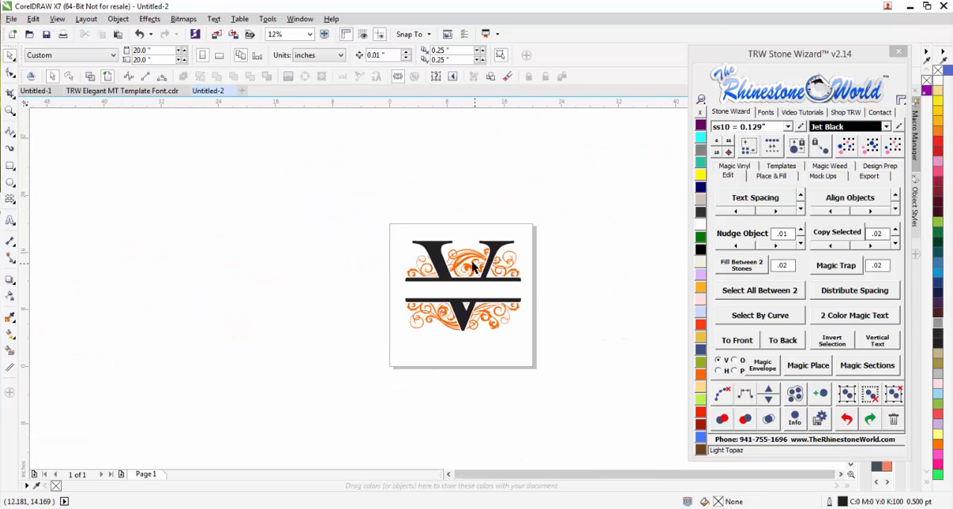
# Pull the orange swirls and the black letter apart, and undo both moves.
pyautogui.moveTo(471, 272); pyautogui.dragTo(353, 327)
pyautogui.moveTo(458, 313); pyautogui.dragTo(537, 231)
pyautogui.hotkey('ctrl', 'z')
pyautogui.hotkey('ctrl', 'z')
pyautogui.press('Escape')
pyautogui.scroll(1, 495, 282)
pyautogui.scroll(-1, 514, 257)
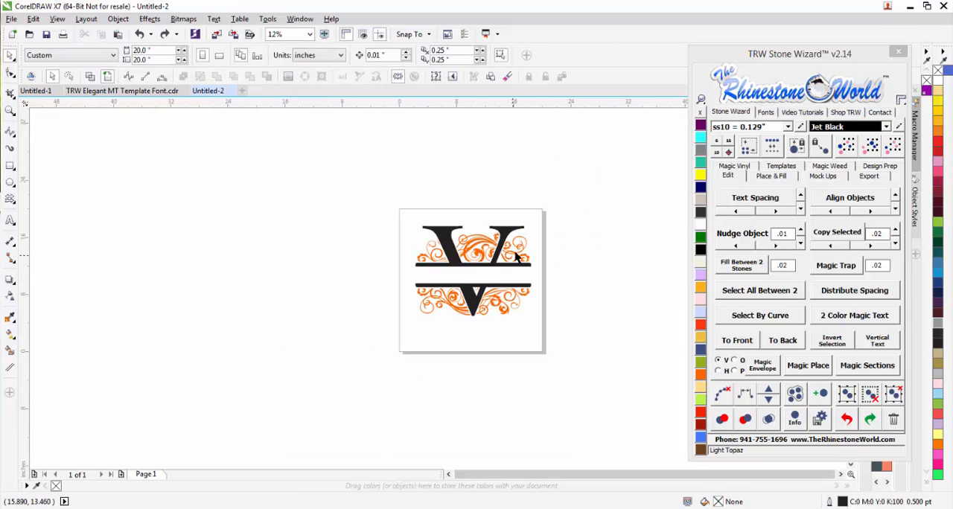
# Generate mirrored TRW Magic Templates from the two-color monogram and delete both yellow template layers.
pyautogui.moveTo(598, 172); pyautogui.dragTo(351, 356)
pyautogui.click(297, 78)
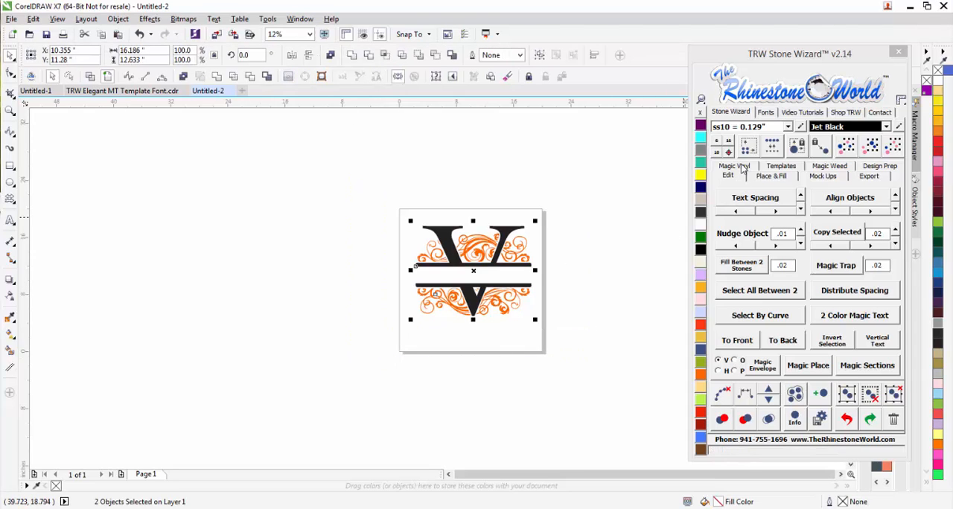
pyautogui.click(788, 169)
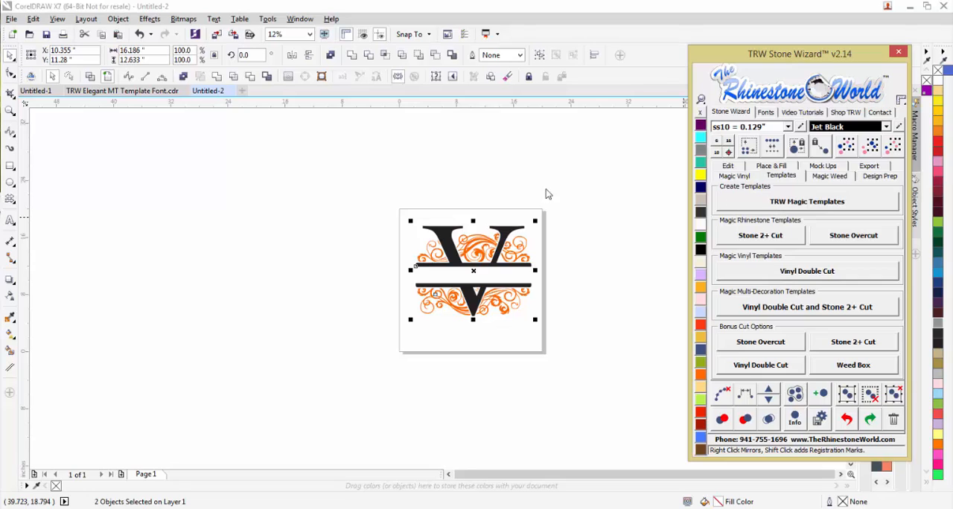
pyautogui.click(809, 202)
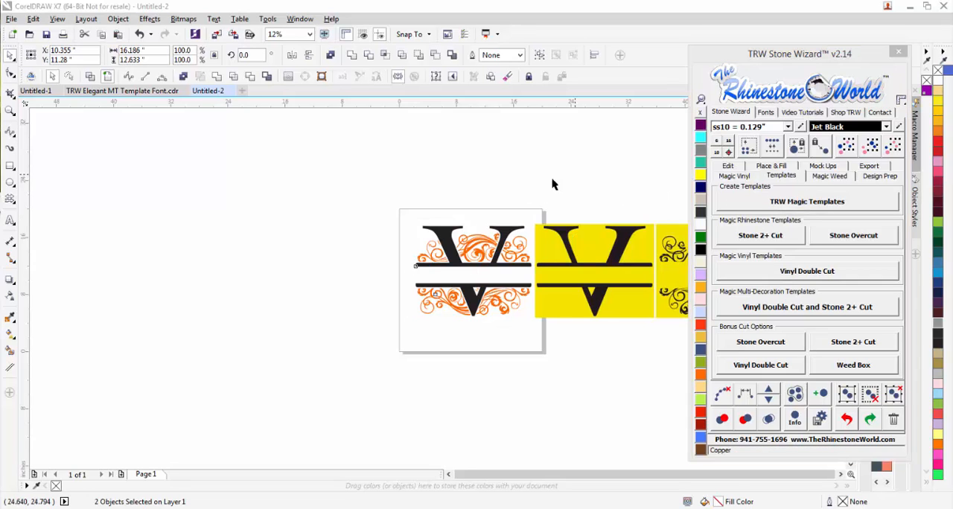
pyautogui.scroll(1, 596, 236)
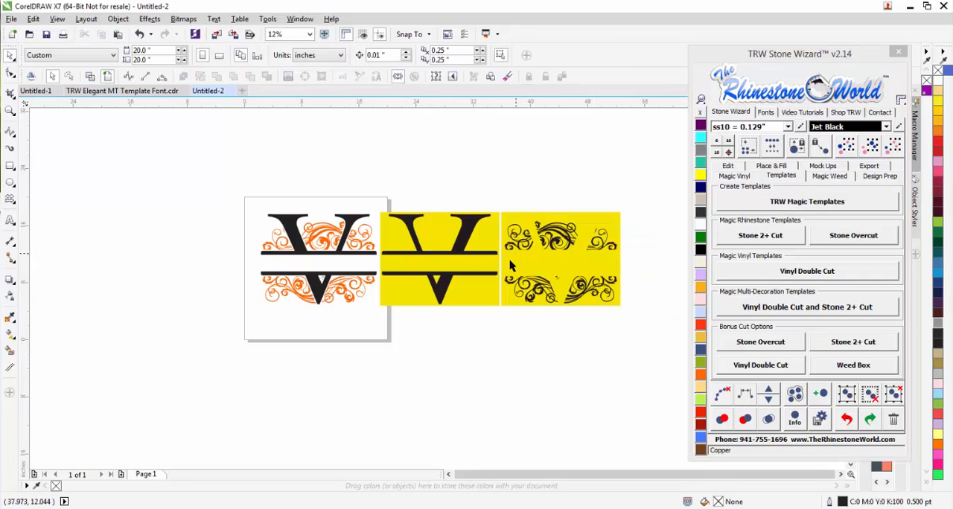
pyautogui.moveTo(647, 197); pyautogui.dragTo(375, 343)
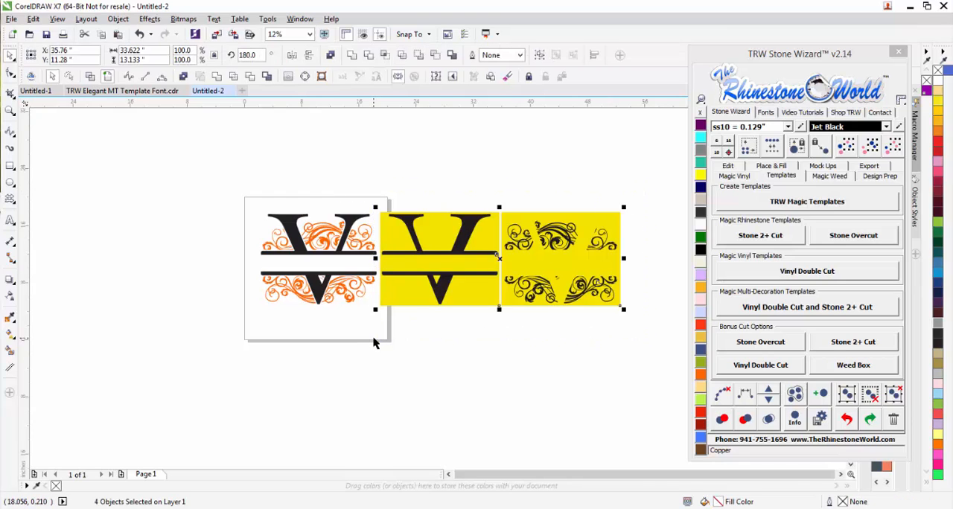
pyautogui.press('Delete')
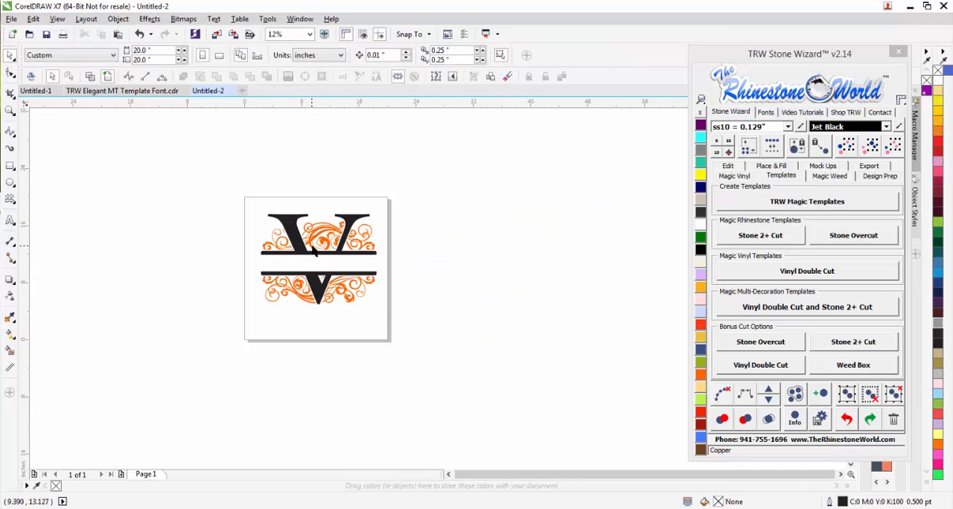
# Generate TRW Magic Templates with registration marks from the monogram and delete them.
pyautogui.moveTo(410, 179); pyautogui.dragTo(210, 357)
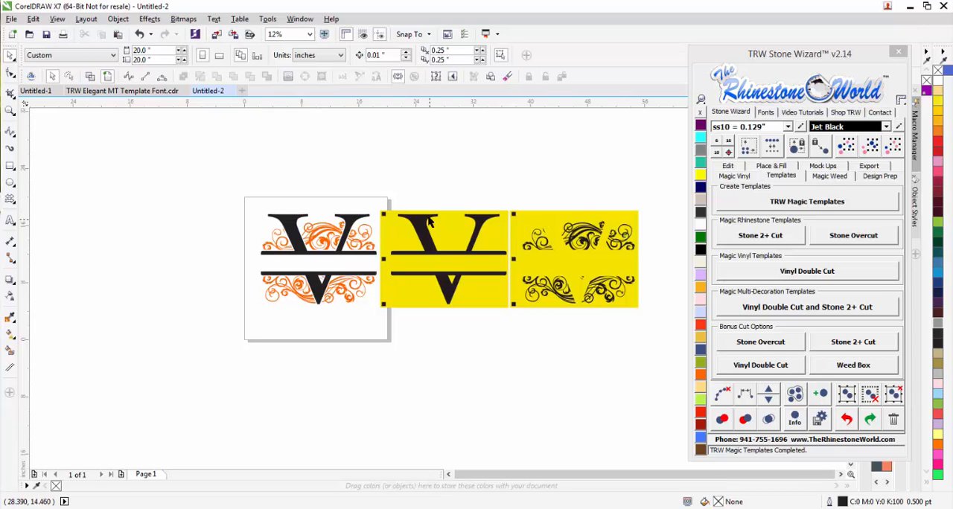
pyautogui.moveTo(663, 195); pyautogui.dragTo(374, 358)
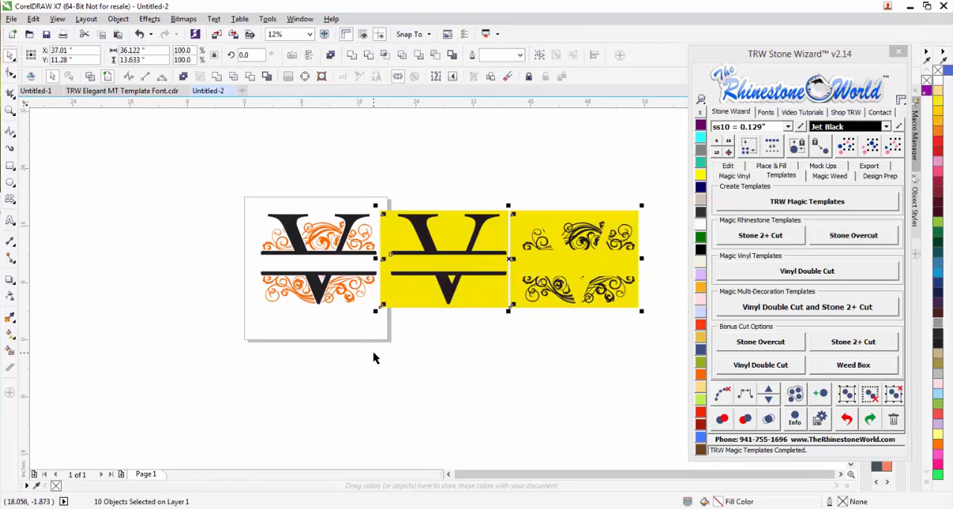
pyautogui.press('Delete')
# Recolor the orange swirls around the V with Ruby Maroon.
pyautogui.scroll(2, 282, 244)
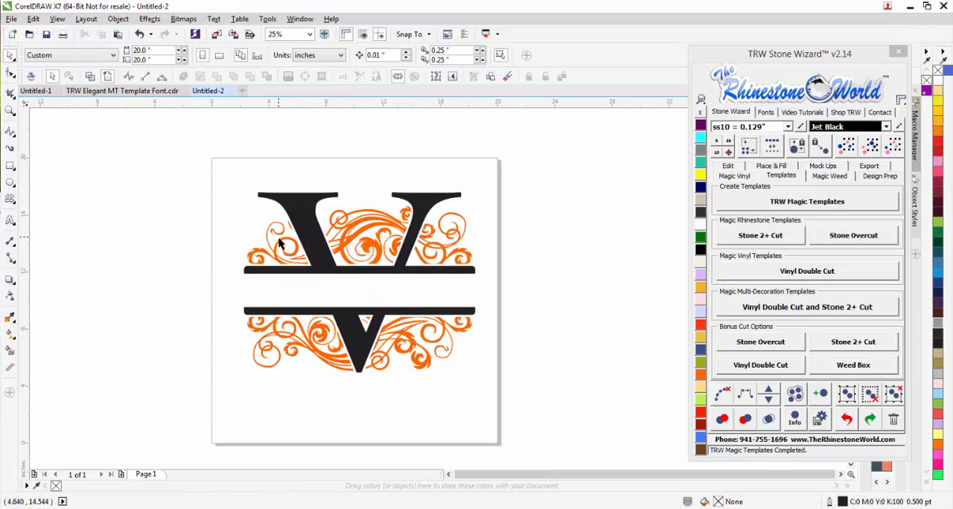
pyautogui.click(415, 200)
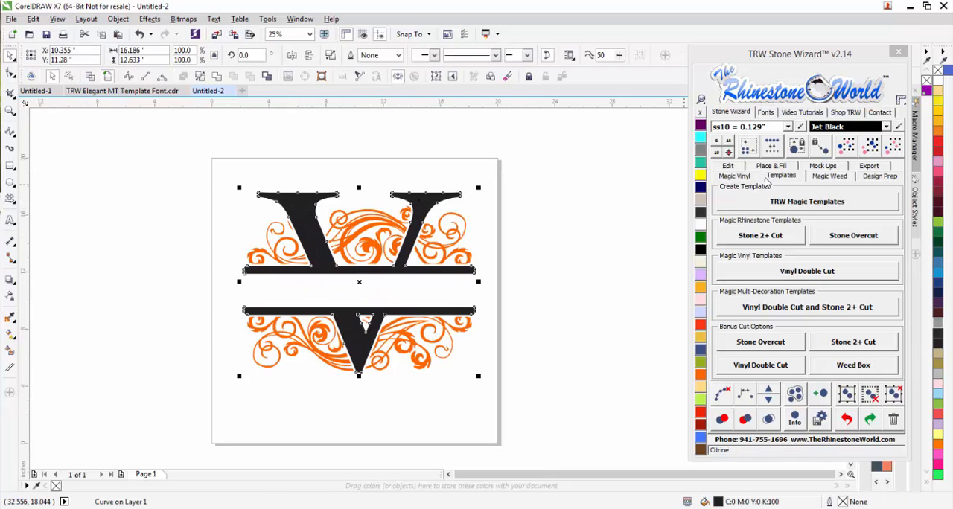
pyautogui.click(544, 288)
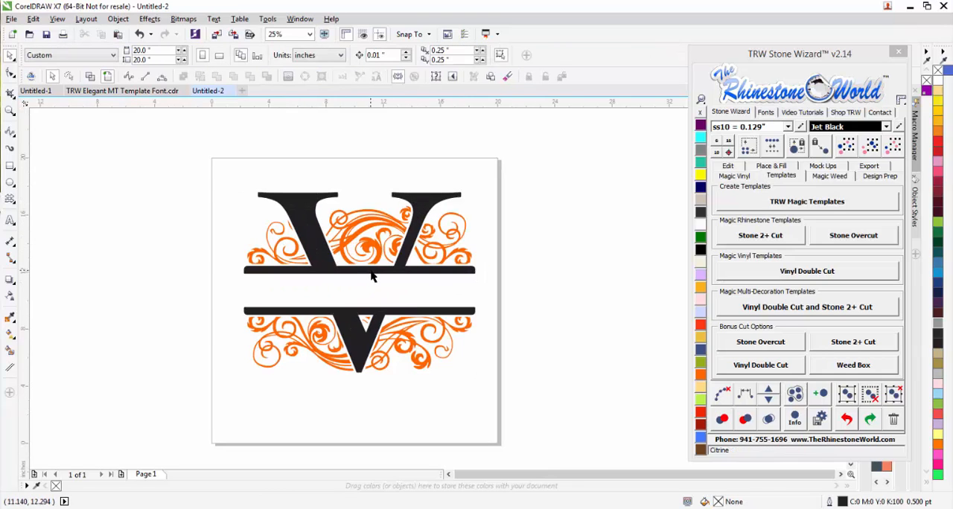
pyautogui.click(421, 231)
pyautogui.click(500, 266)
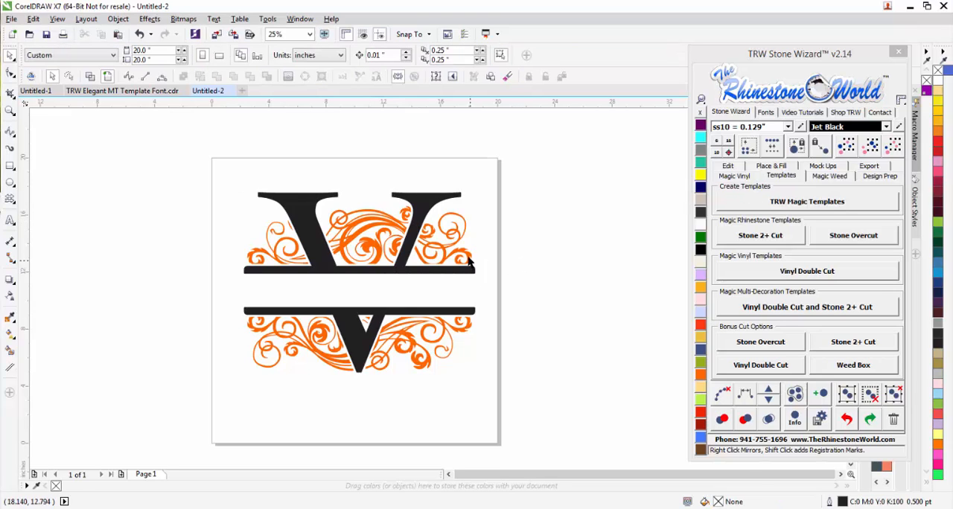
pyautogui.click(469, 261)
pyautogui.click(701, 421)
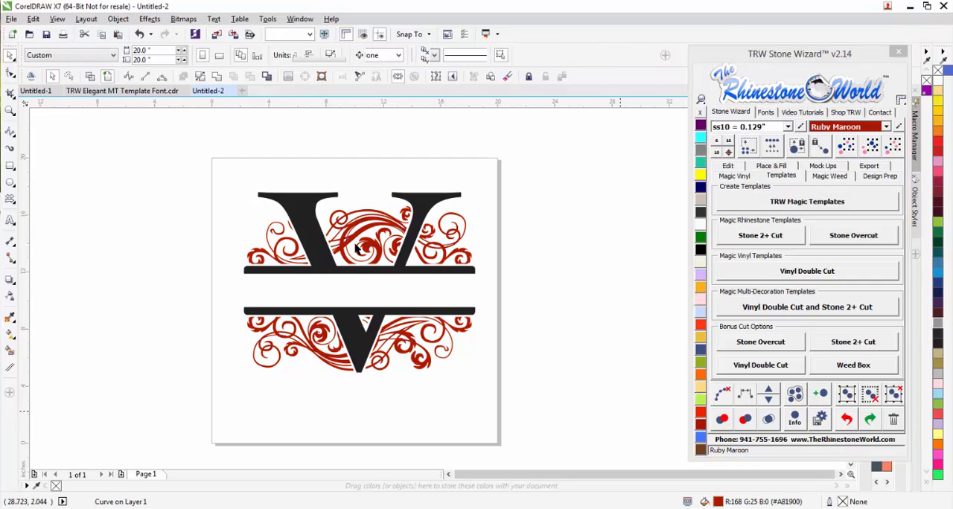
pyautogui.click(351, 277)
# Resize the whole monogram to about 8 inches wide by 7.3 inches tall and move it near the middle of the page.
pyautogui.moveTo(542, 143); pyautogui.dragTo(179, 417)
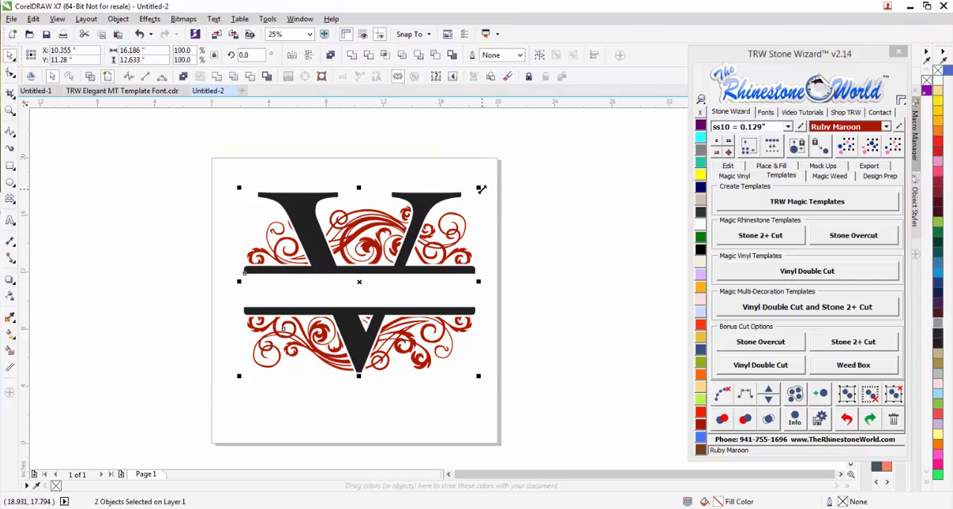
pyautogui.moveTo(482, 189); pyautogui.dragTo(376, 281)
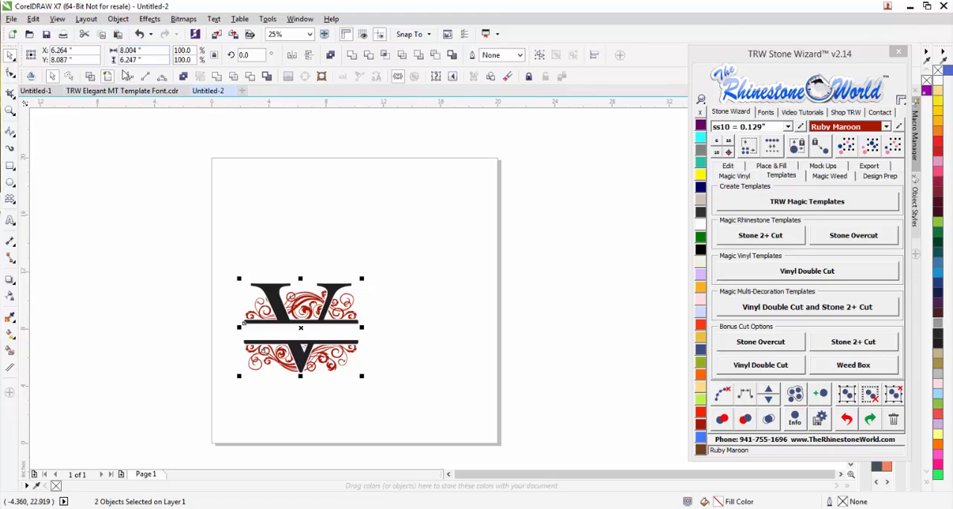
pyautogui.moveTo(329, 311); pyautogui.dragTo(376, 279)
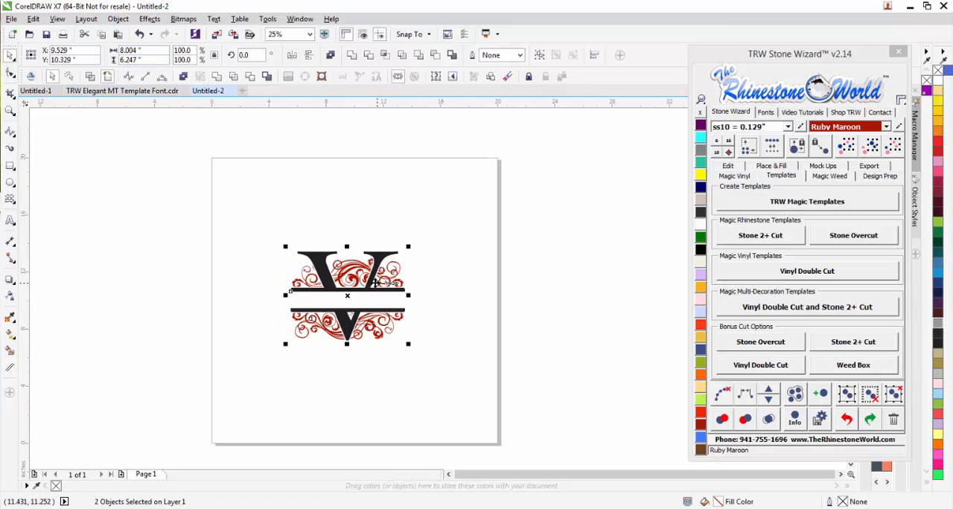
pyautogui.scroll(1, 337, 283)
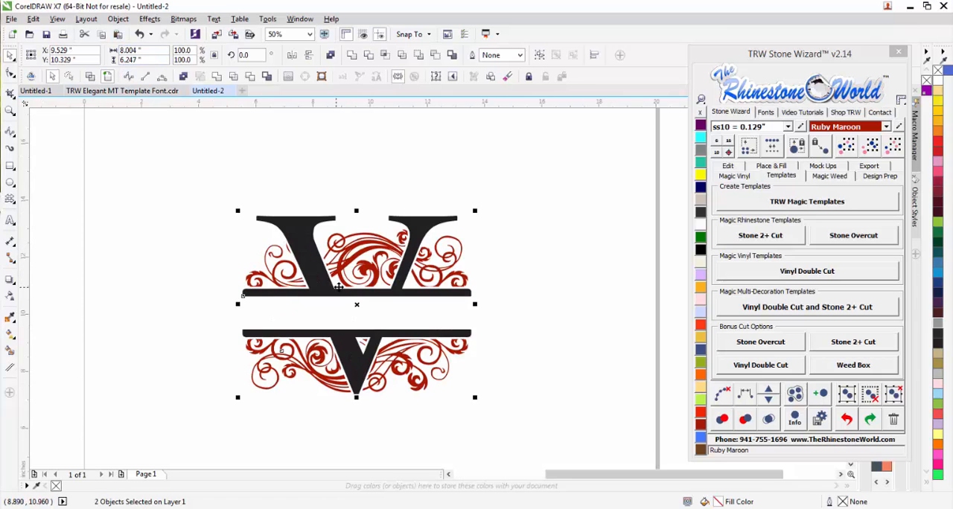
pyautogui.moveTo(357, 210); pyautogui.dragTo(359, 182)
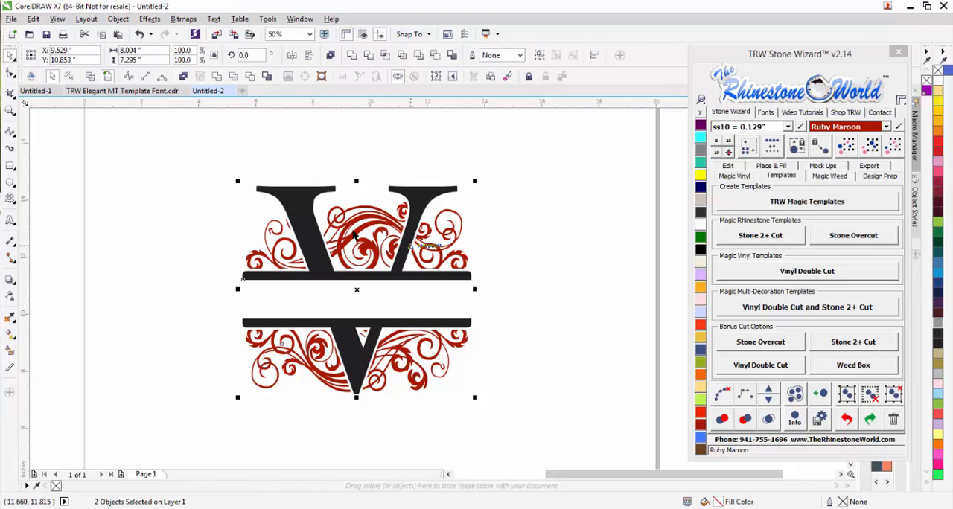
pyautogui.click(515, 281)
# Recolor the letter V and its split bars with Jet Black.
pyautogui.click(334, 190)
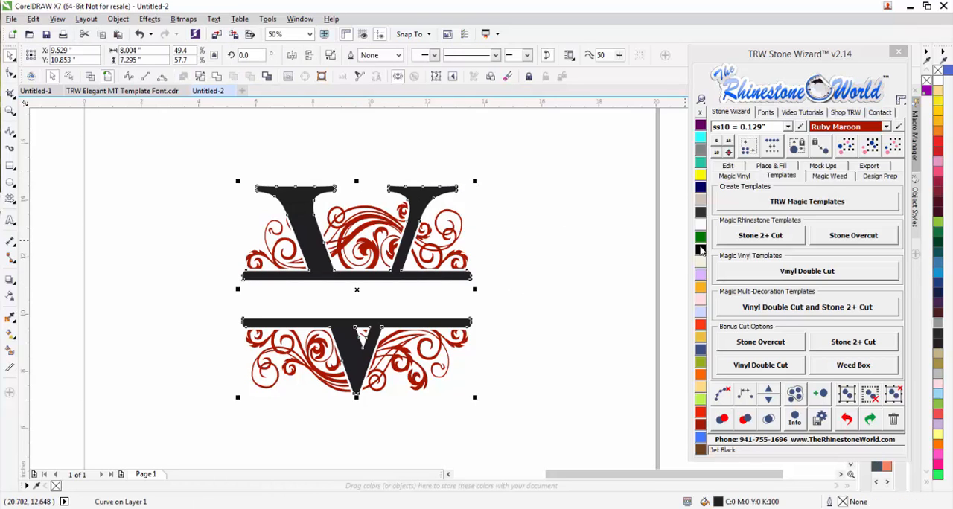
pyautogui.click(701, 251)
pyautogui.click(543, 274)
pyautogui.scroll(-1, 544, 274)
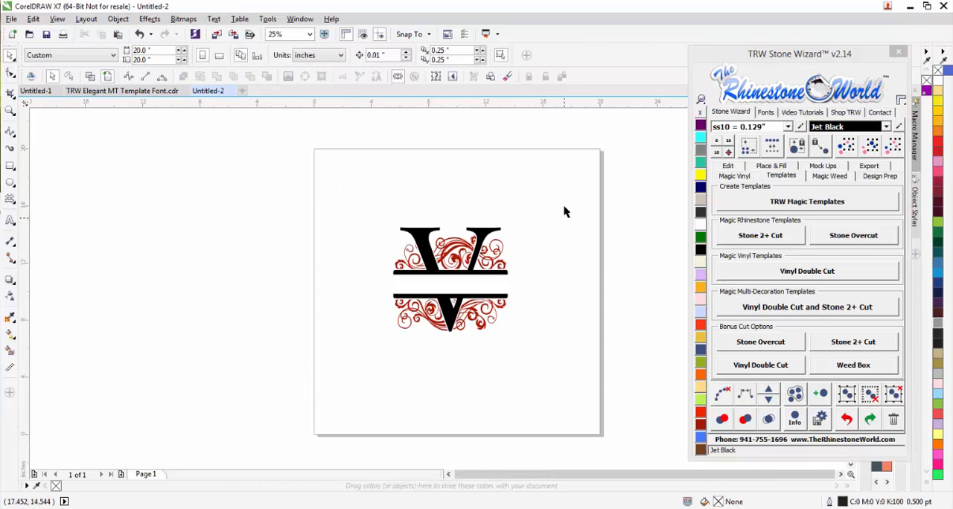
# Create a mockup of the whole monogram in the custom black picture frame and return to Page 1.
pyautogui.moveTo(566, 189); pyautogui.dragTo(355, 376)
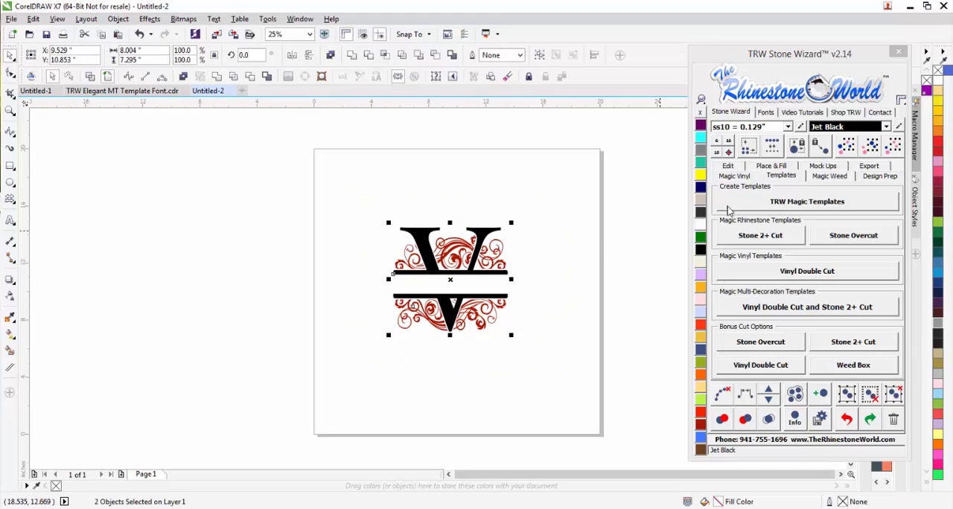
pyautogui.click(816, 167)
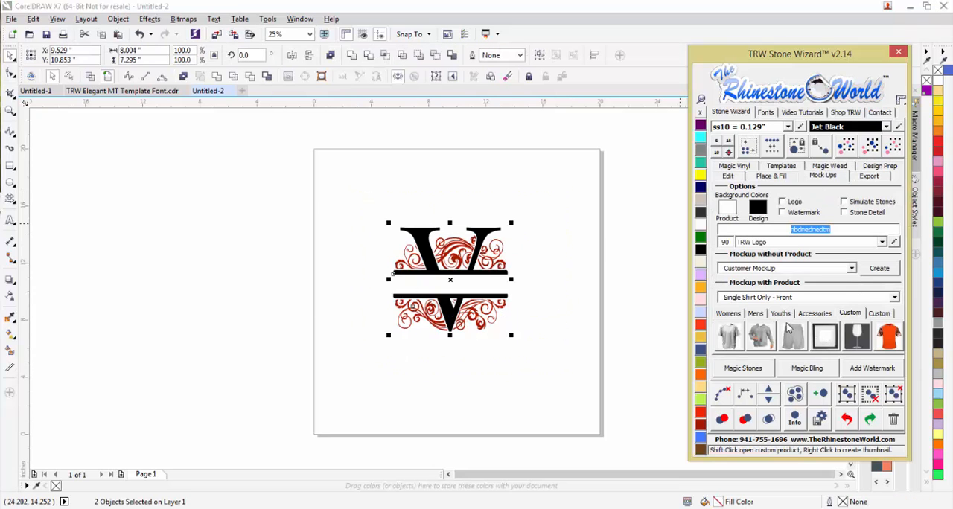
pyautogui.click(852, 313)
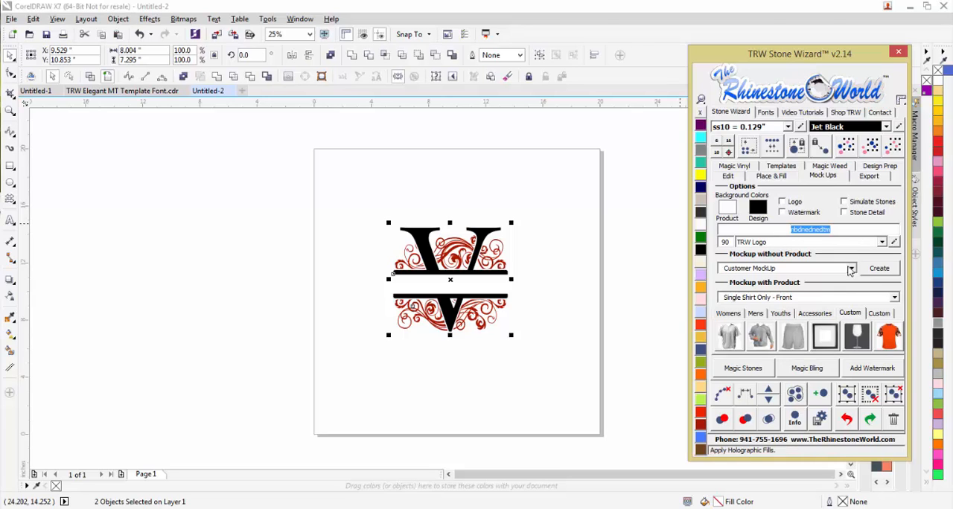
pyautogui.click(826, 341)
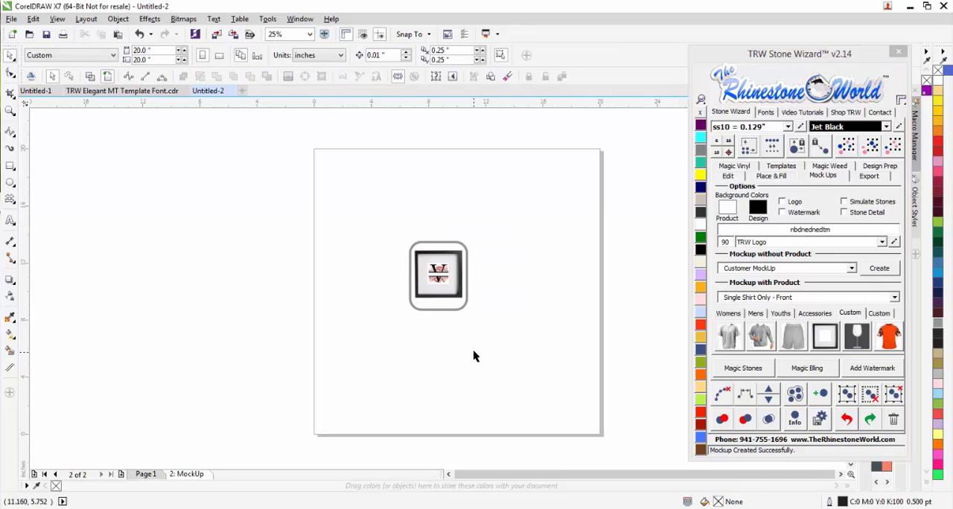
pyautogui.scroll(1, 394, 285)
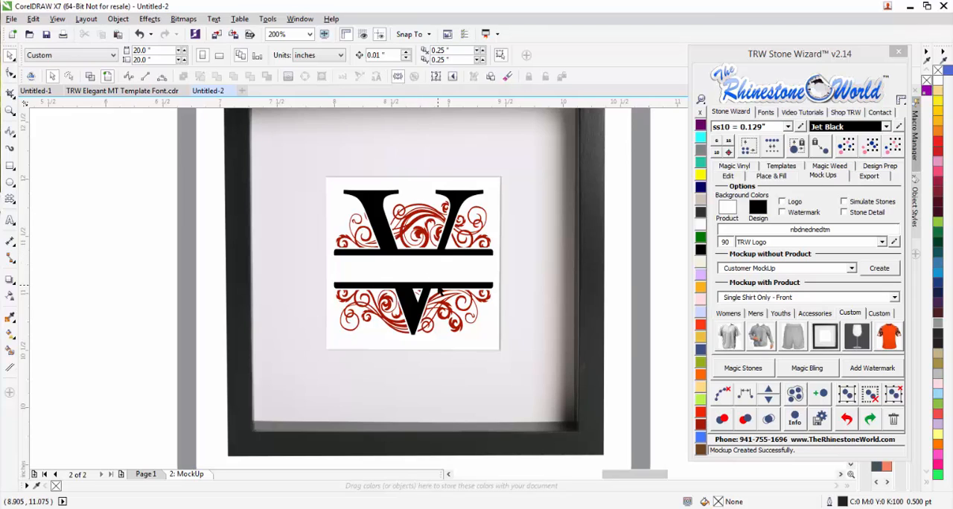
pyautogui.scroll(-1, 441, 292)
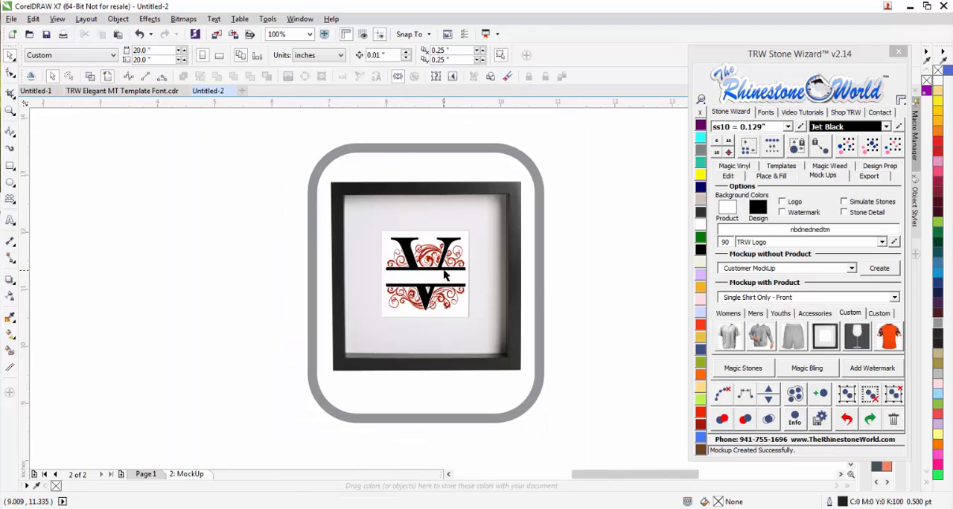
pyautogui.click(144, 474)
pyautogui.scroll(-1, 227, 327)
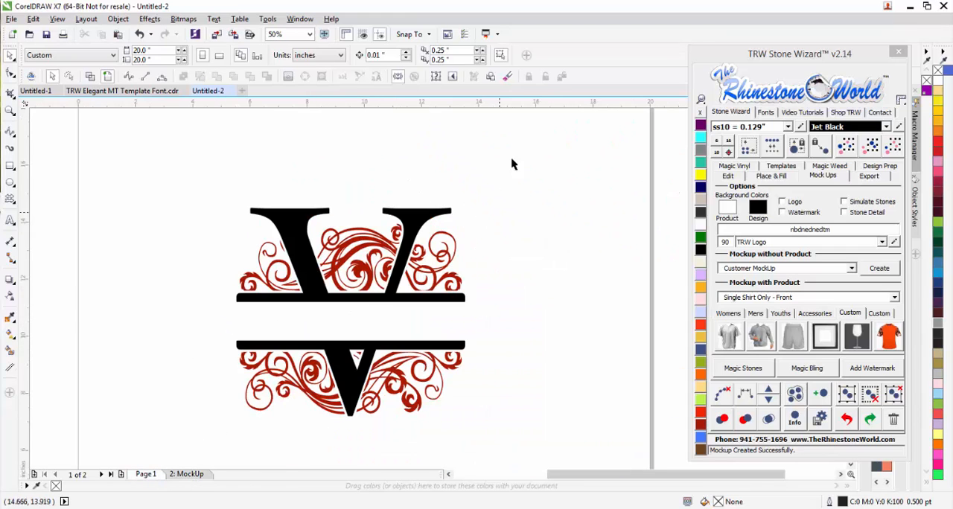
# Scale the whole monogram down to about 7.5 inches wide by 6.8 inches tall.
pyautogui.moveTo(187, 426); pyautogui.dragTo(187, 425)
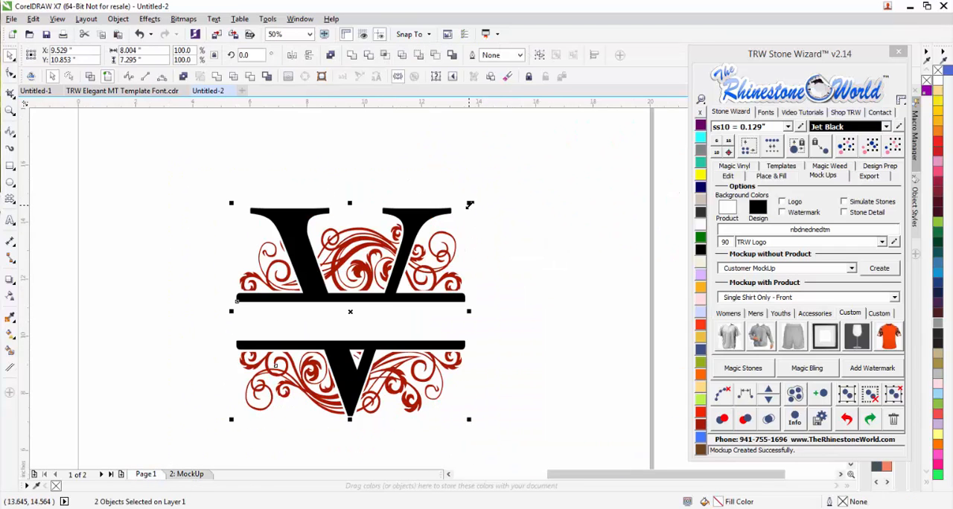
pyautogui.moveTo(469, 205); pyautogui.dragTo(459, 217)
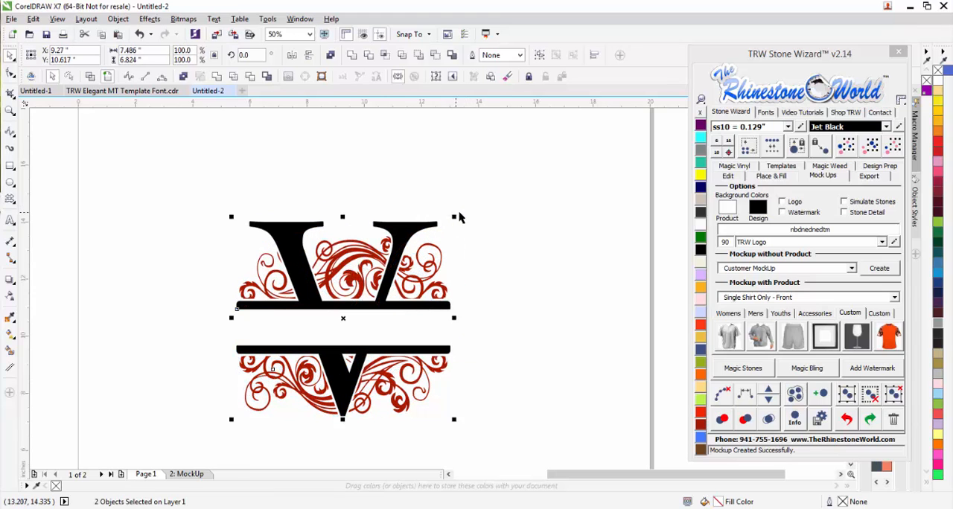
pyautogui.click(533, 224)
pyautogui.click(414, 232)
pyautogui.moveTo(537, 171); pyautogui.dragTo(171, 468)
pyautogui.click(477, 192)
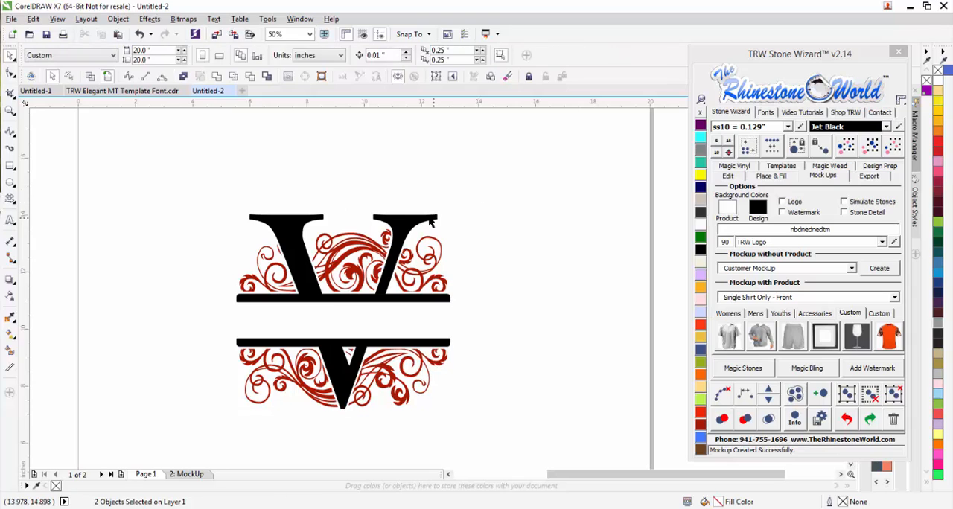
# Fill the letter V and its split bars with Black glitter vinyl and the swirls with Purple glitter vinyl.
pyautogui.click(423, 217)
pyautogui.click(737, 166)
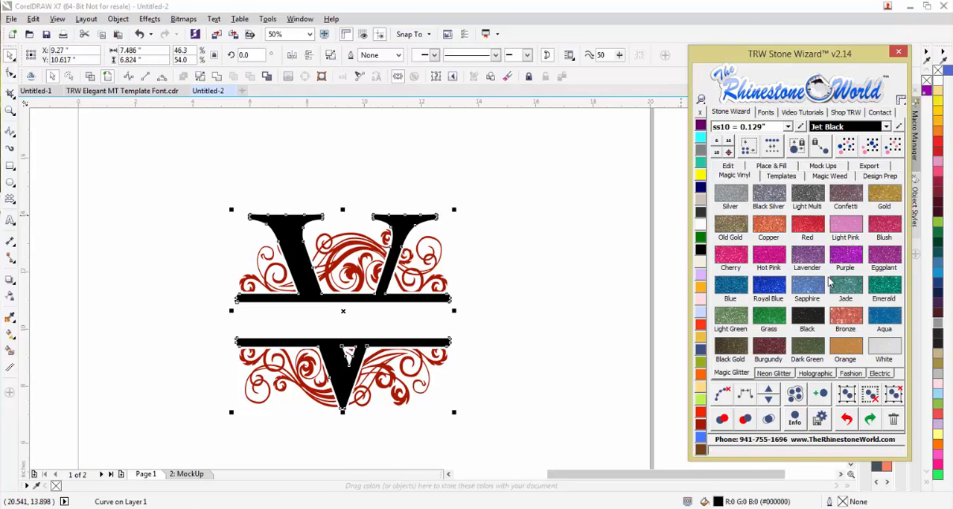
pyautogui.click(816, 320)
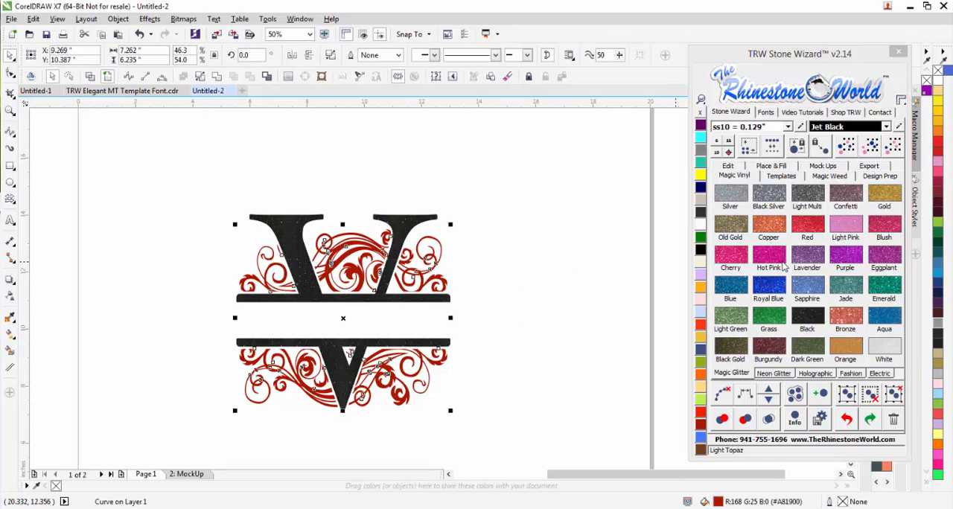
pyautogui.click(840, 257)
pyautogui.click(524, 315)
# Create a mockup of the whole glitter monogram on the Women's Tank Top Front product.
pyautogui.scroll(-1, 499, 305)
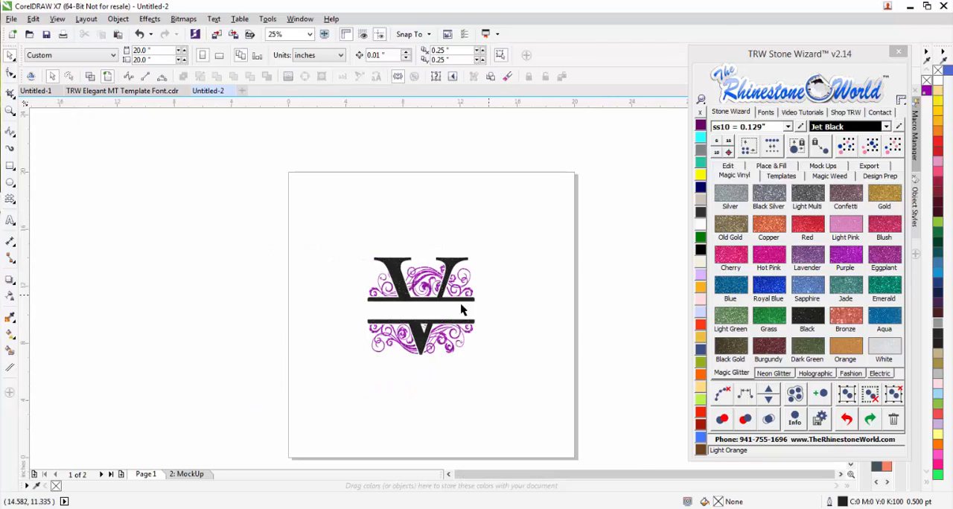
pyautogui.moveTo(511, 228); pyautogui.dragTo(320, 395)
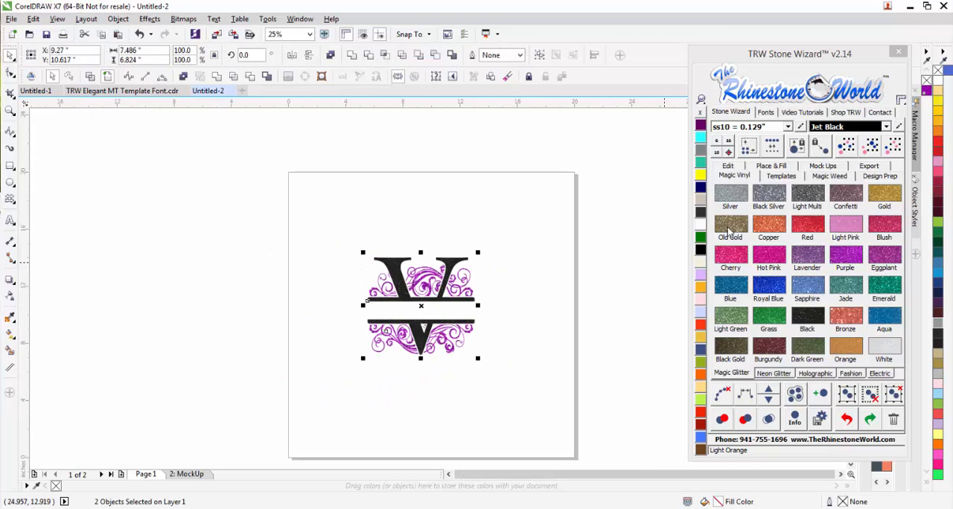
pyautogui.click(823, 167)
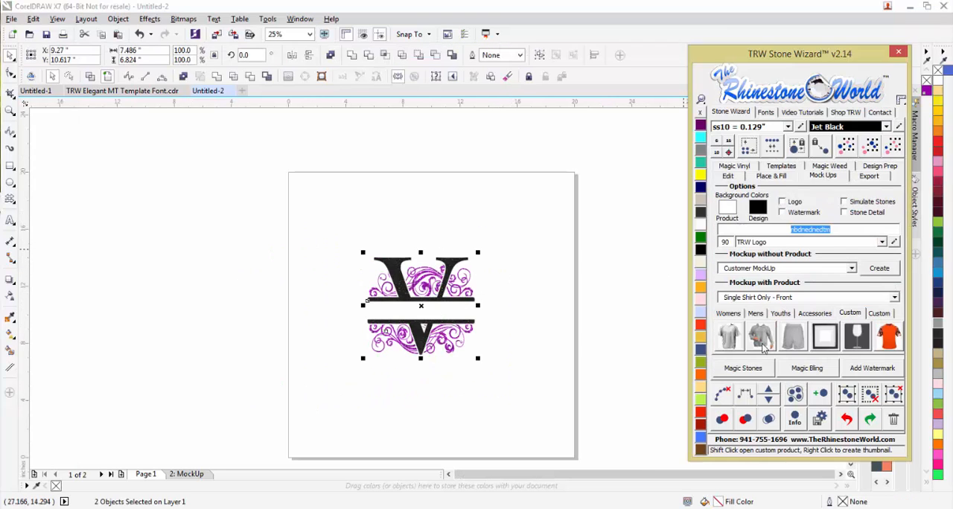
pyautogui.click(728, 316)
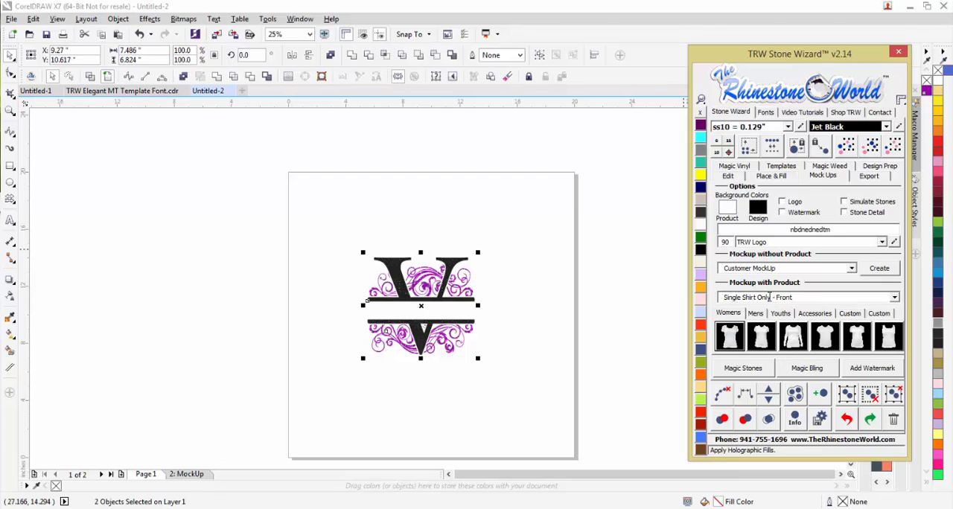
pyautogui.click(891, 339)
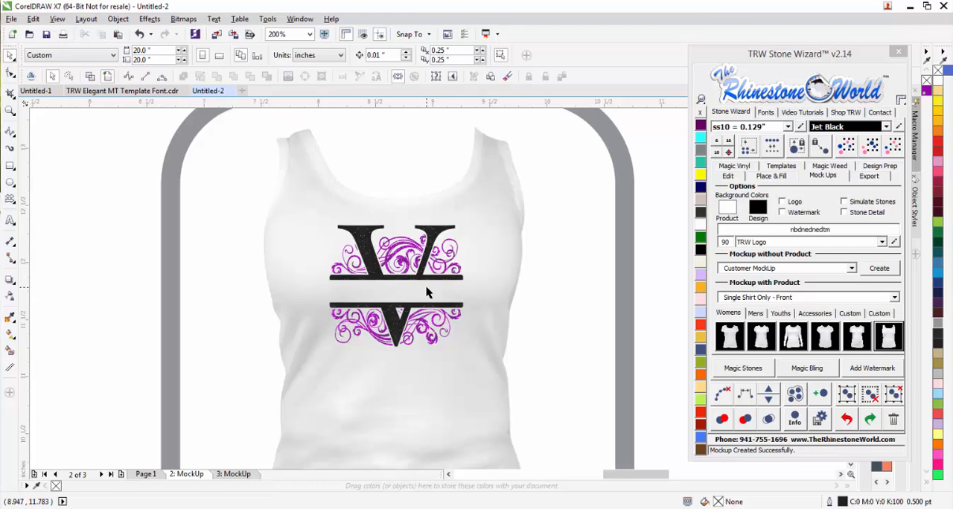
# Try Light Pink on the mockup's tank top and settle on Citrine as its color.
pyautogui.scroll(-1, 427, 293)
pyautogui.click(464, 347)
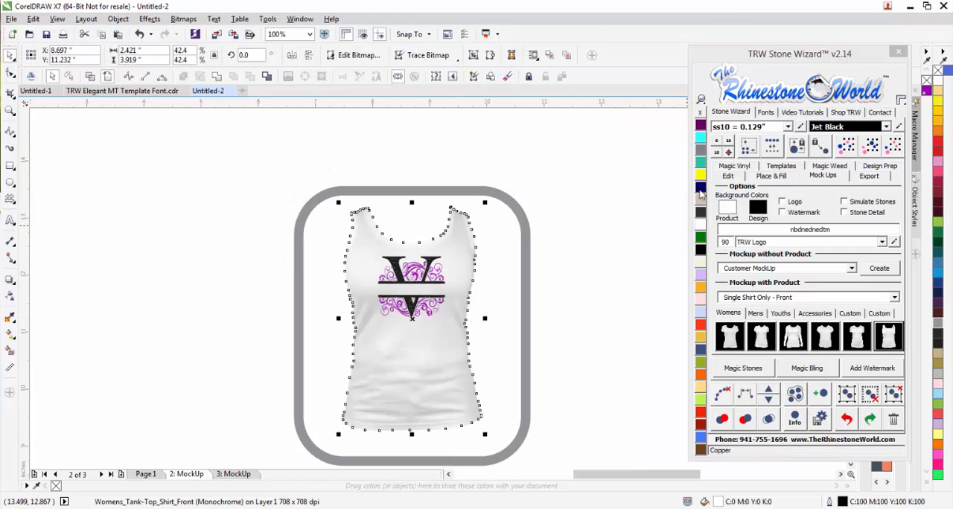
pyautogui.click(701, 300)
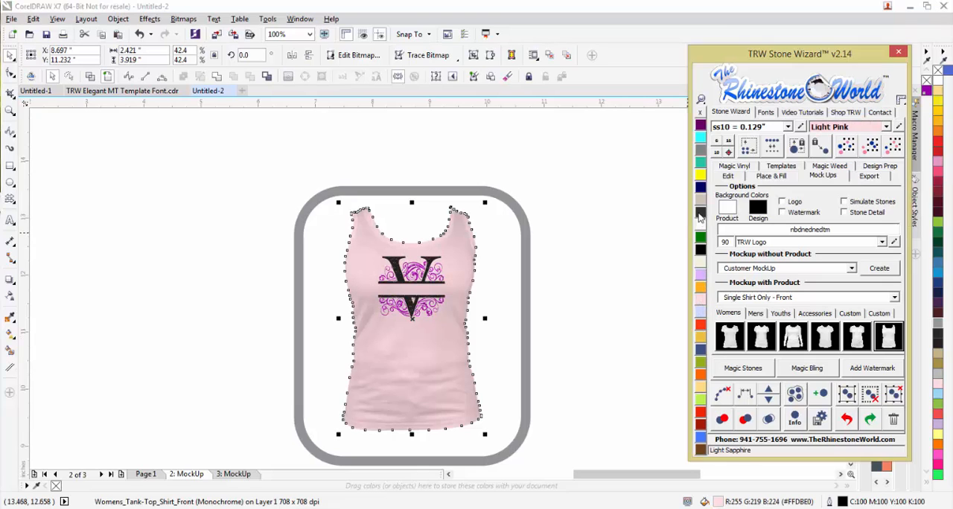
pyautogui.click(701, 175)
pyautogui.click(555, 295)
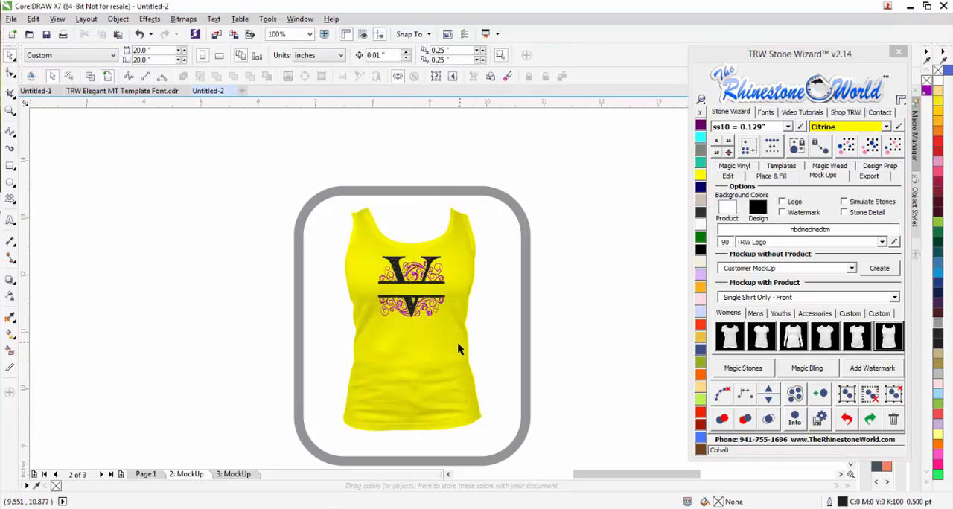
pyautogui.scroll(2, 414, 305)
pyautogui.scroll(-2, 435, 271)
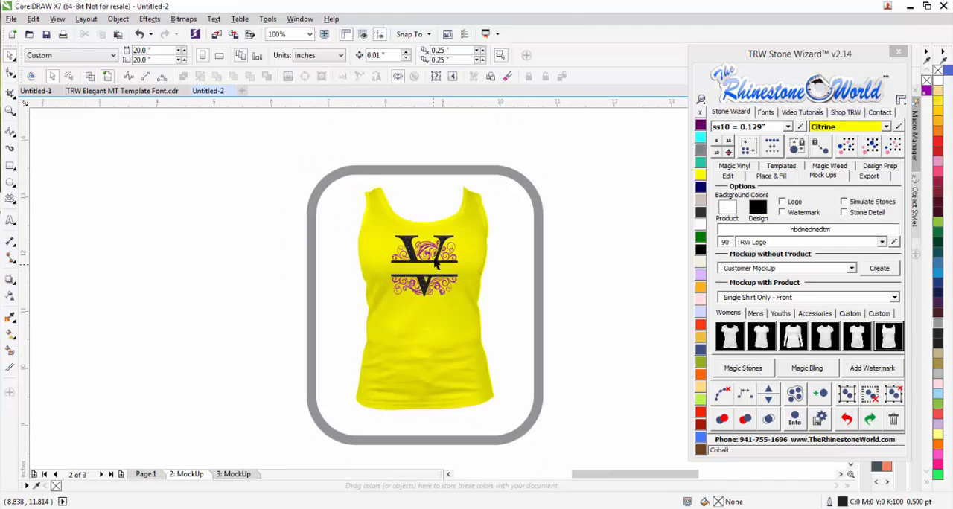
pyautogui.scroll(2, 435, 253)
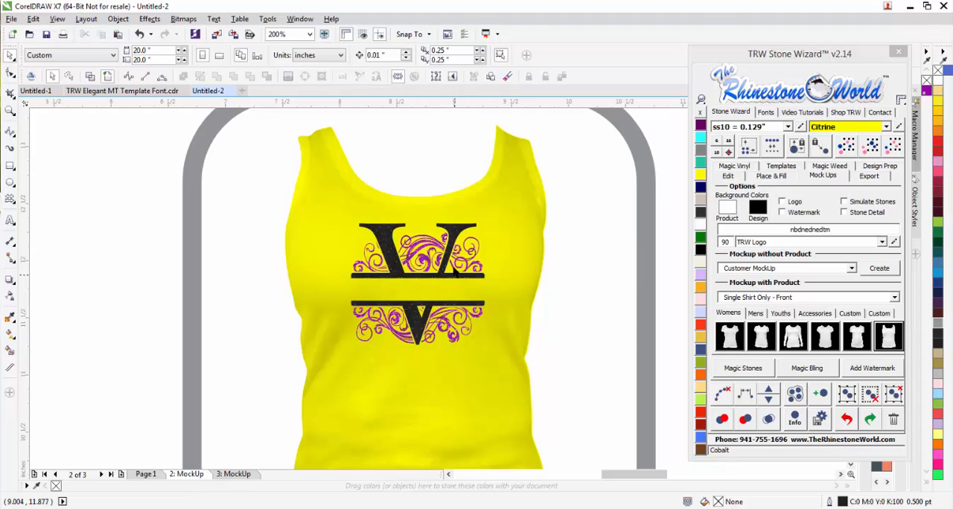
# Review the picture frame mockup page and return to Page 1.
pyautogui.click(233, 474)
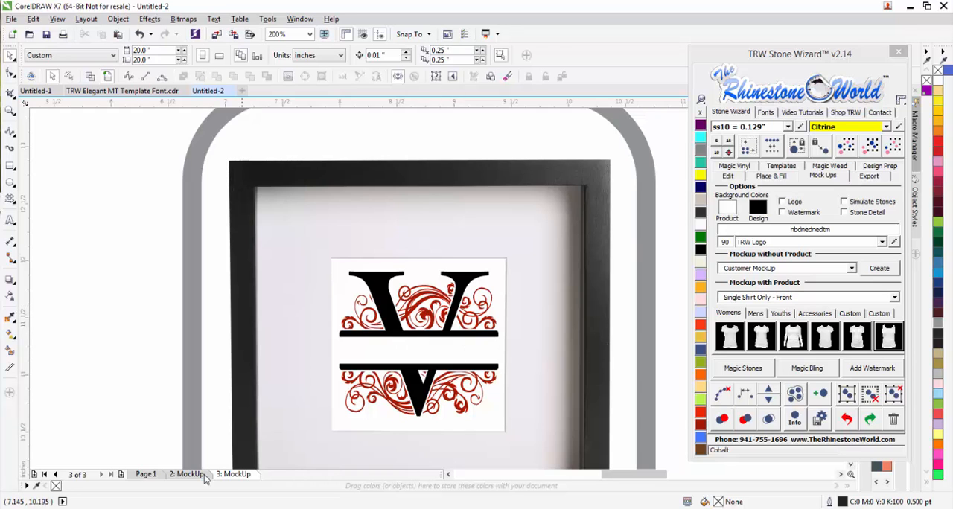
pyautogui.click(146, 474)
pyautogui.scroll(-3, 328, 370)
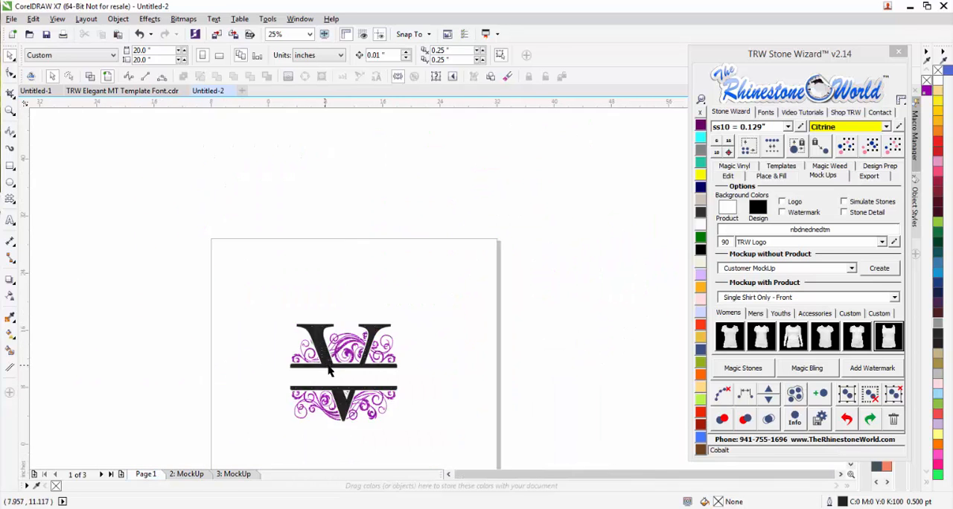
pyautogui.scroll(-1, 330, 371)
pyautogui.scroll(1, 377, 406)
# Reposition the whole monogram near the middle of Page 1.
pyautogui.moveTo(213, 391); pyautogui.dragTo(213, 391)
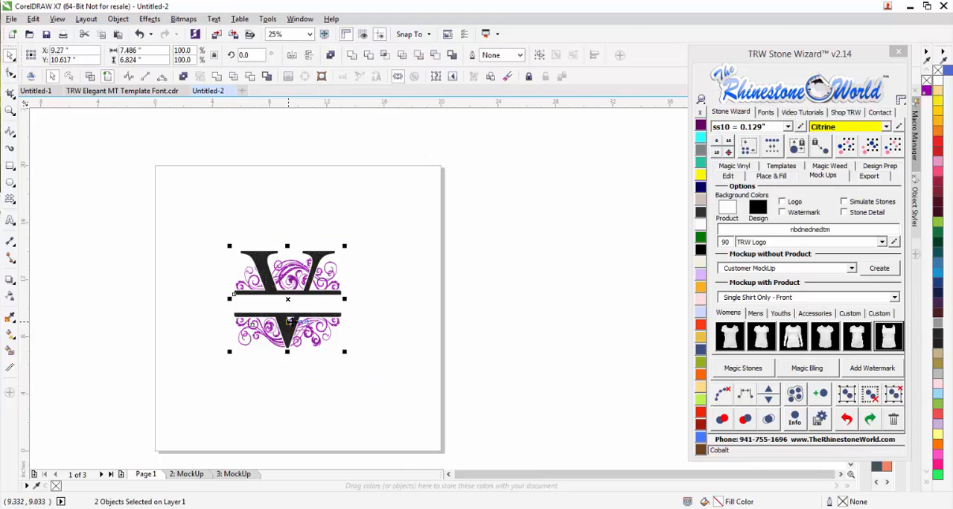
pyautogui.moveTo(343, 354); pyautogui.dragTo(207, 346)
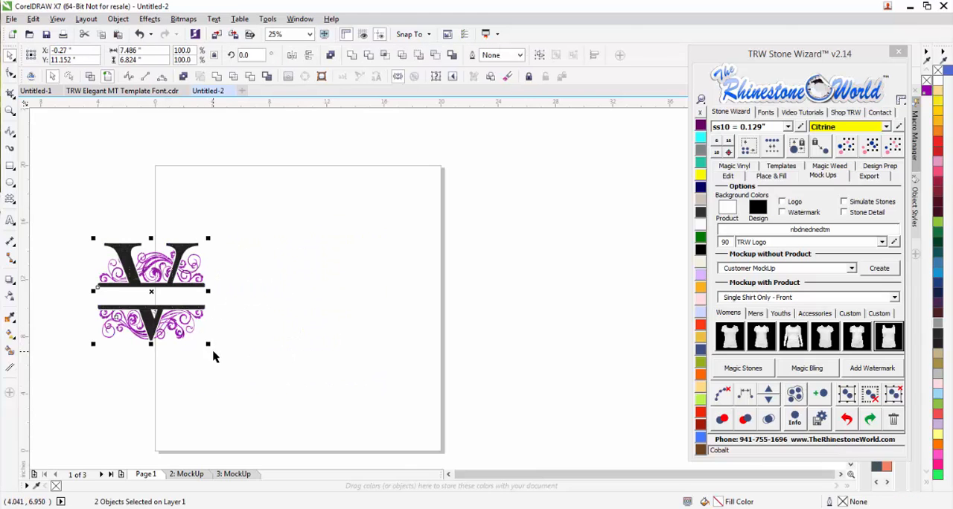
pyautogui.click(213, 357)
pyautogui.click(10, 220)
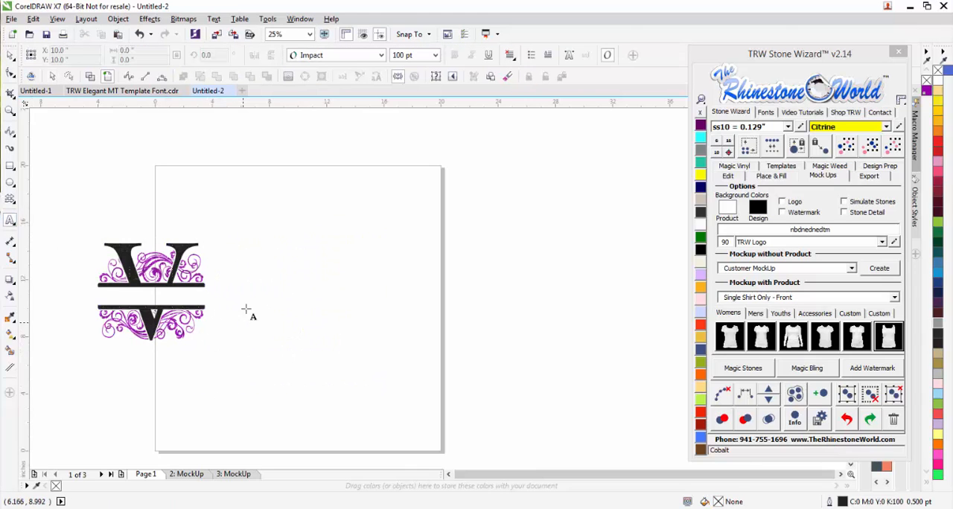
pyautogui.click(14, 58)
pyautogui.moveTo(256, 199); pyautogui.dragTo(60, 377)
pyautogui.moveTo(143, 269); pyautogui.dragTo(298, 272)
pyautogui.click(362, 393)
# Add artistic text below the monogram with the family surname in capital letters.
pyautogui.scroll(1, 330, 303)
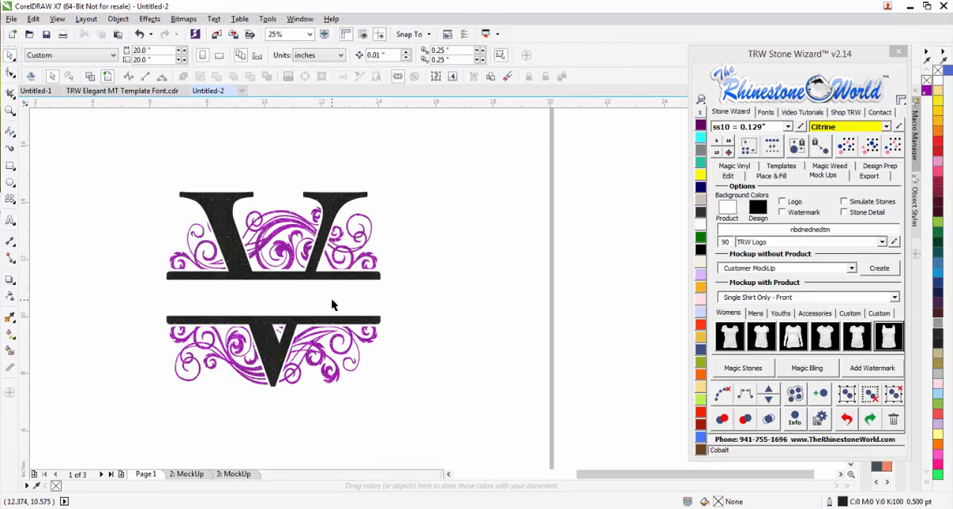
pyautogui.click(9, 220)
pyautogui.click(308, 434)
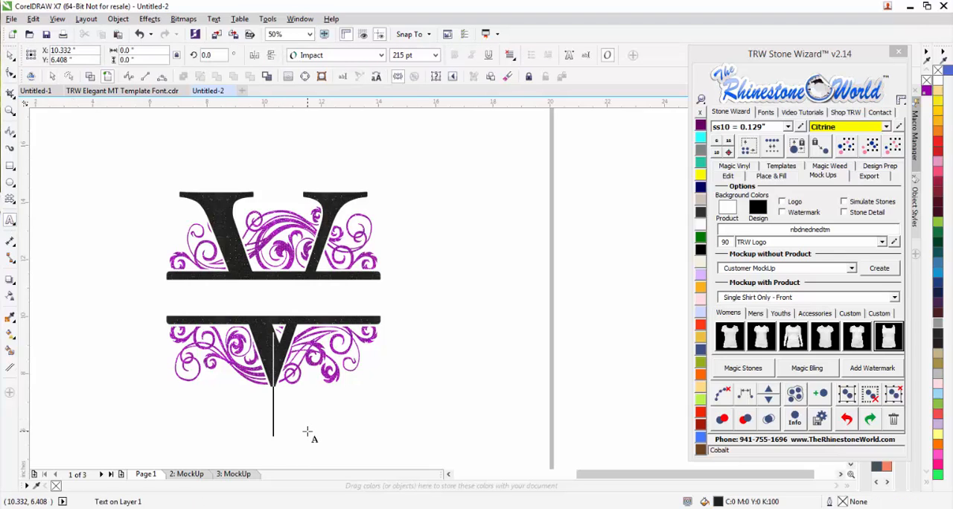
pyautogui.write('VASSALLO')
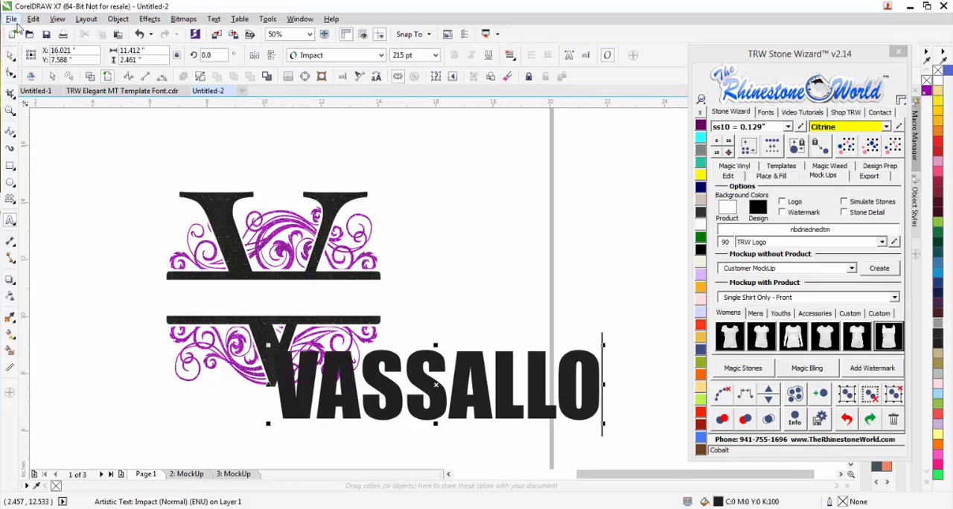
pyautogui.click(10, 56)
# Find the Times New Roman font with the search "time" and apply it to the surname text.
pyautogui.click(767, 113)
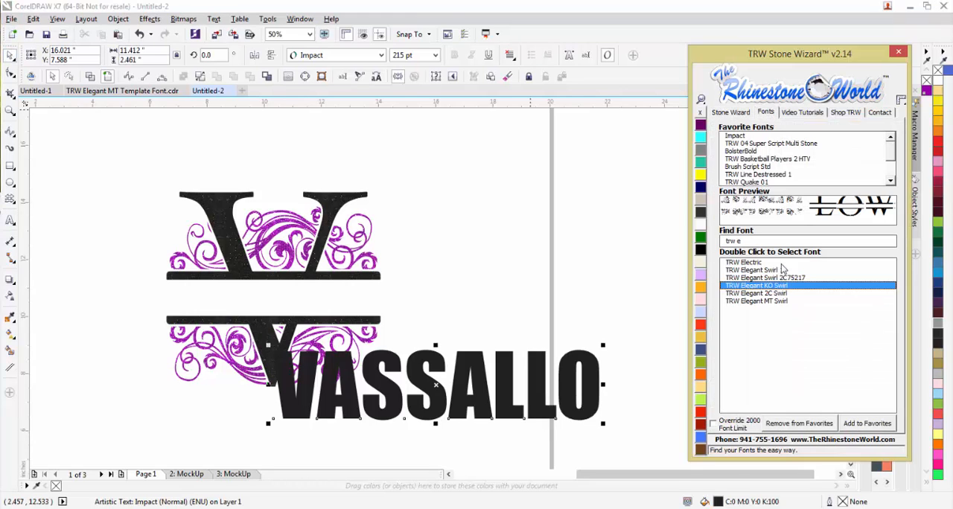
pyautogui.press('BackSpace')
pyautogui.press('BackSpace')
pyautogui.press('BackSpace')
pyautogui.press('BackSpace')
pyautogui.press('BackSpace')
pyautogui.press('BackSpace')
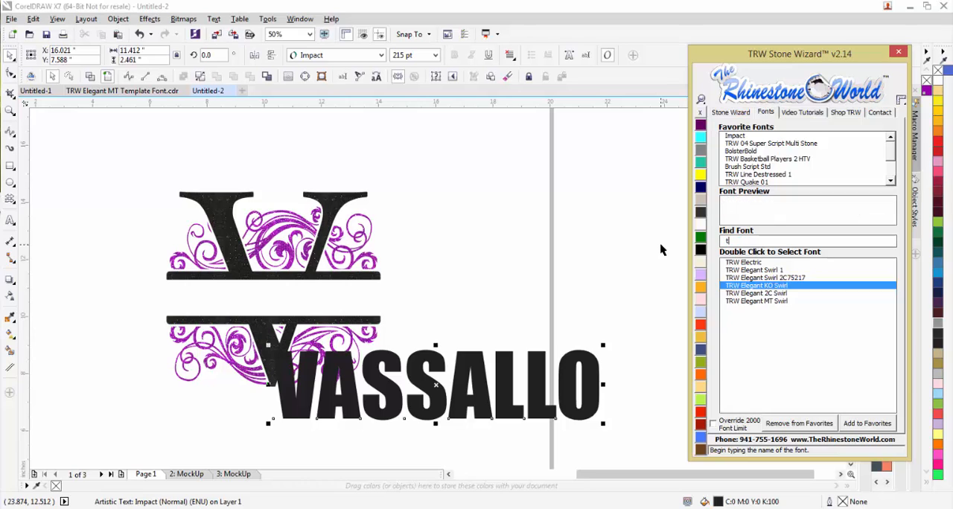
pyautogui.write('time')
pyautogui.doubleClick(754, 278)
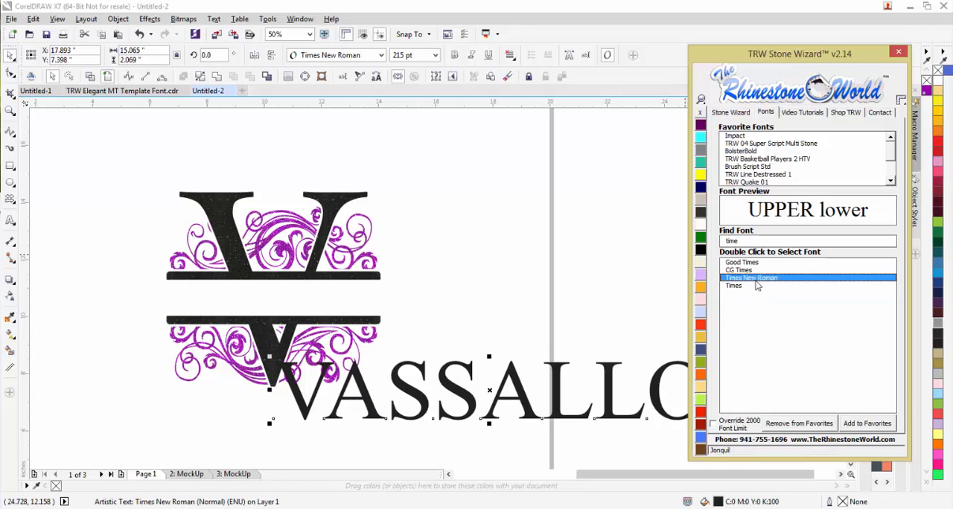
# Scale the surname to about 7.2 inches wide and fit it in the gap between the split bars.
pyautogui.moveTo(270, 424); pyautogui.dragTo(450, 386)
pyautogui.moveTo(618, 372); pyautogui.dragTo(220, 297)
pyautogui.moveTo(303, 307); pyautogui.dragTo(376, 337)
pyautogui.press('Escape')
pyautogui.scroll(1, 299, 314)
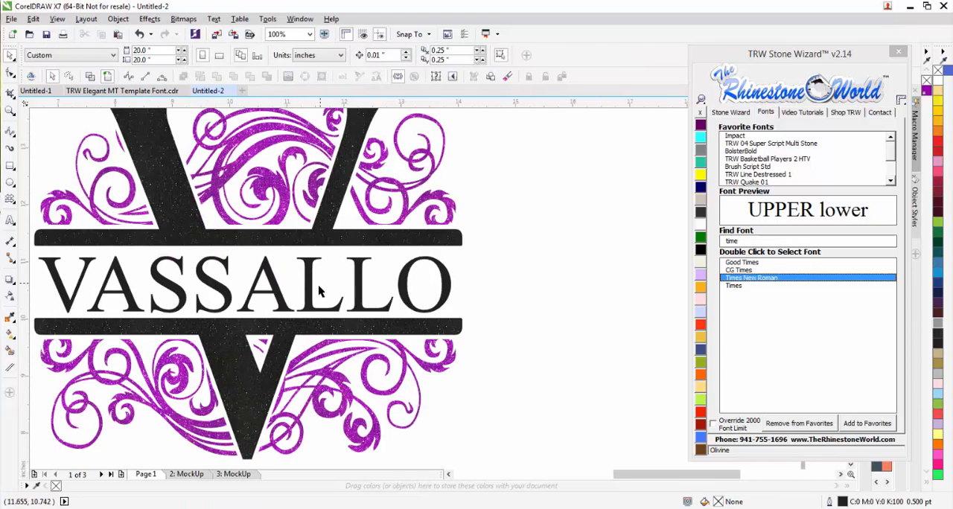
# Try bold on the surname, narrow it to about 7.28 inches wide, and switch the bold off again.
pyautogui.click(361, 291)
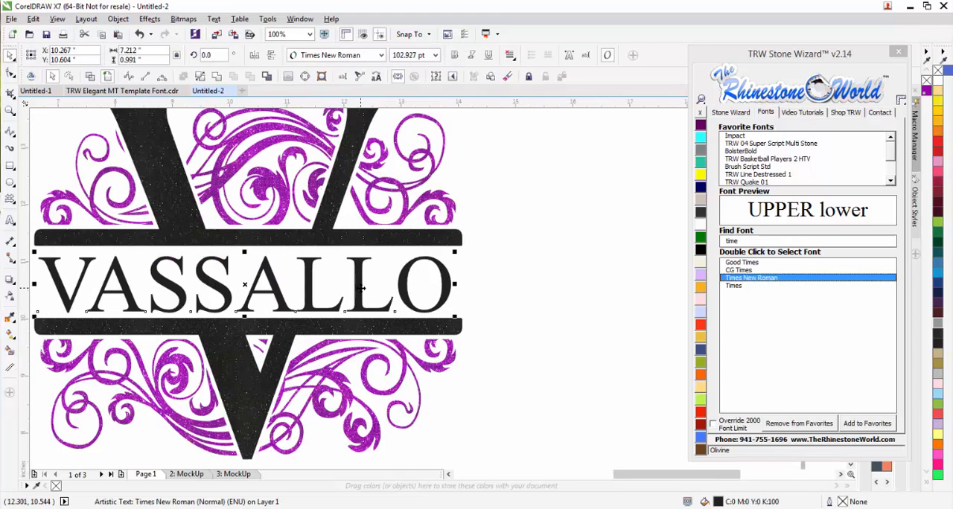
pyautogui.click(454, 57)
pyautogui.moveTo(474, 289); pyautogui.dragTo(458, 286)
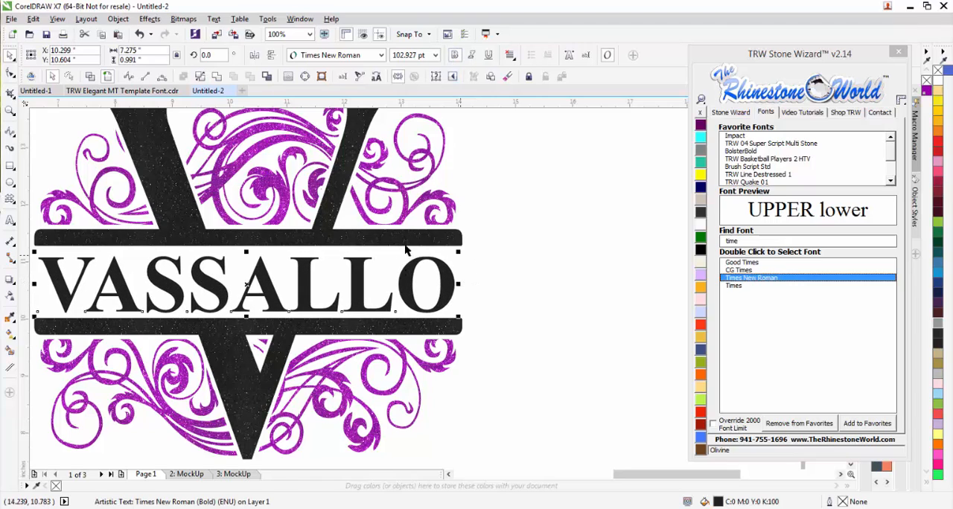
pyautogui.click(455, 57)
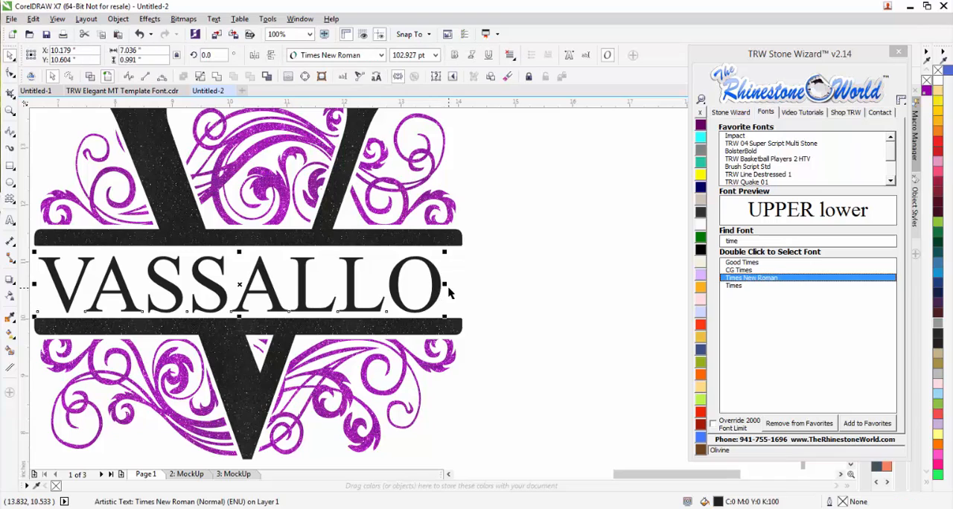
# Enlarge the surname proportionally to about 7.27 inches wide by 1.02 inches tall.
pyautogui.moveTo(445, 252); pyautogui.dragTo(457, 247)
pyautogui.click(507, 267)
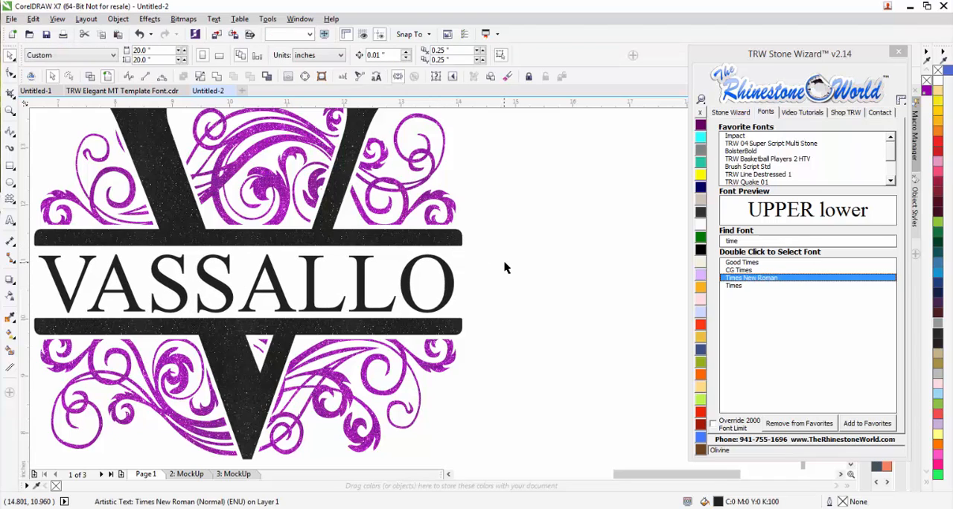
# Create one outside Island Fill outline around the surname with 0.05 contour spacing and move the original text down off the outline.
pyautogui.click(450, 294)
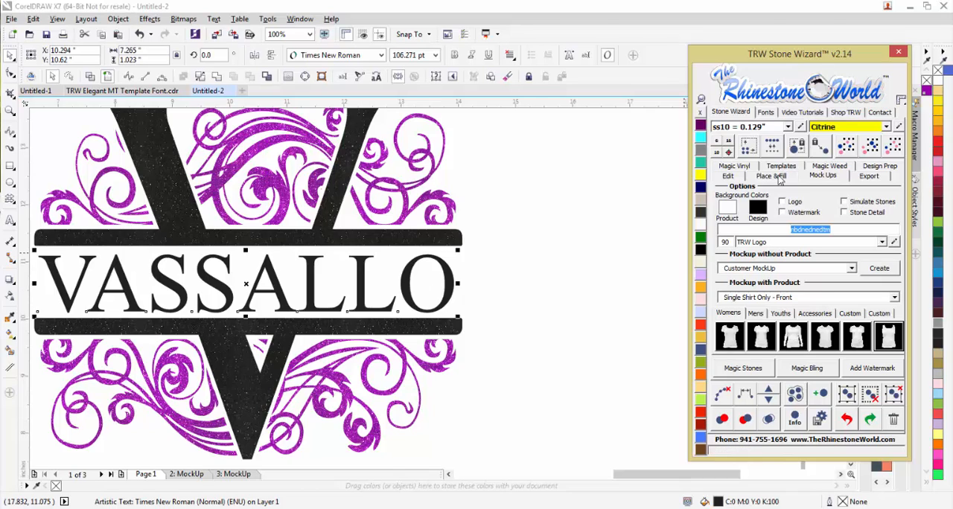
pyautogui.click(779, 178)
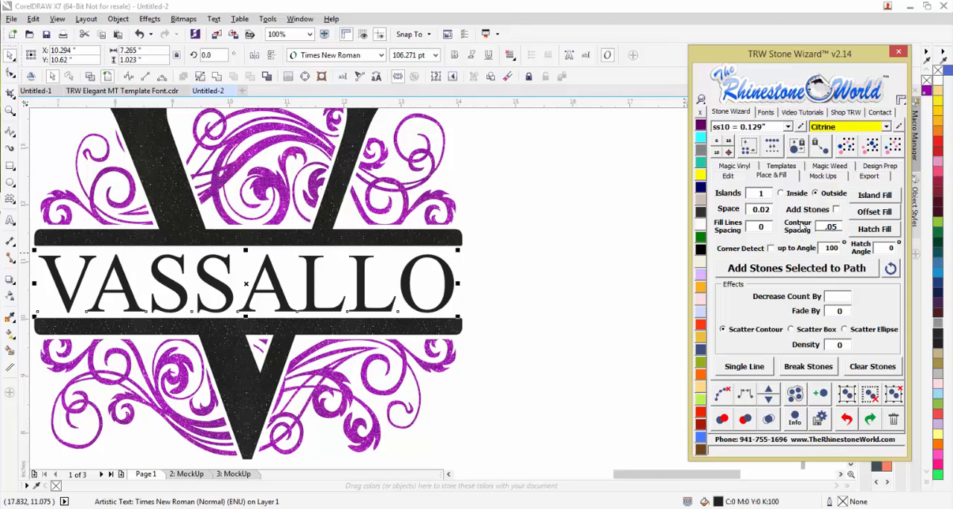
pyautogui.click(869, 196)
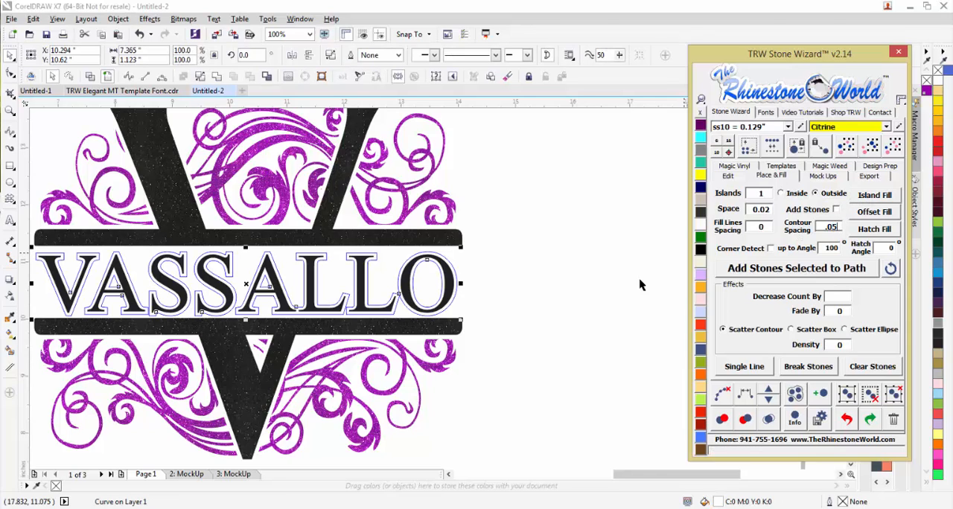
pyautogui.click(462, 298)
pyautogui.moveTo(457, 295); pyautogui.dragTo(504, 343)
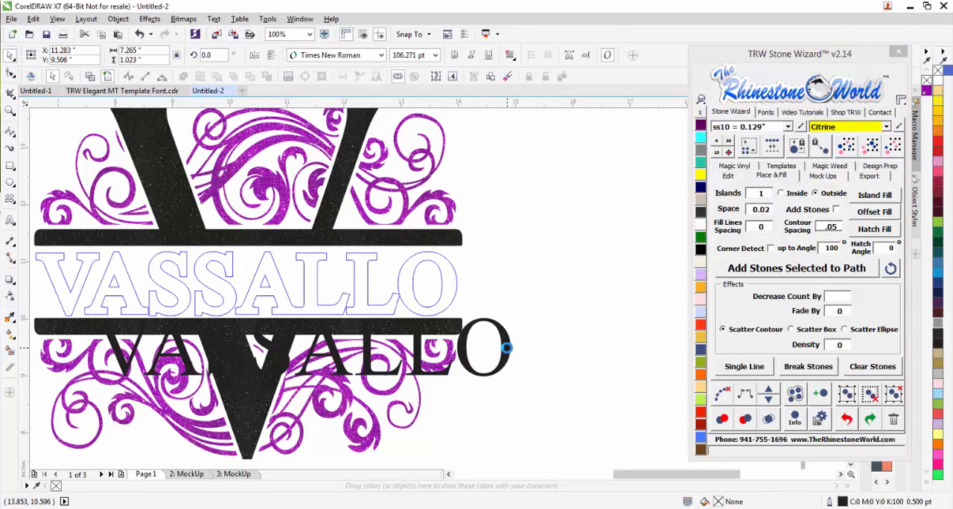
# Try deleting the original surname text and filling its outline solid black, with a slight shift between the bars.
pyautogui.press('Delete')
pyautogui.click(451, 293)
pyautogui.click(700, 248)
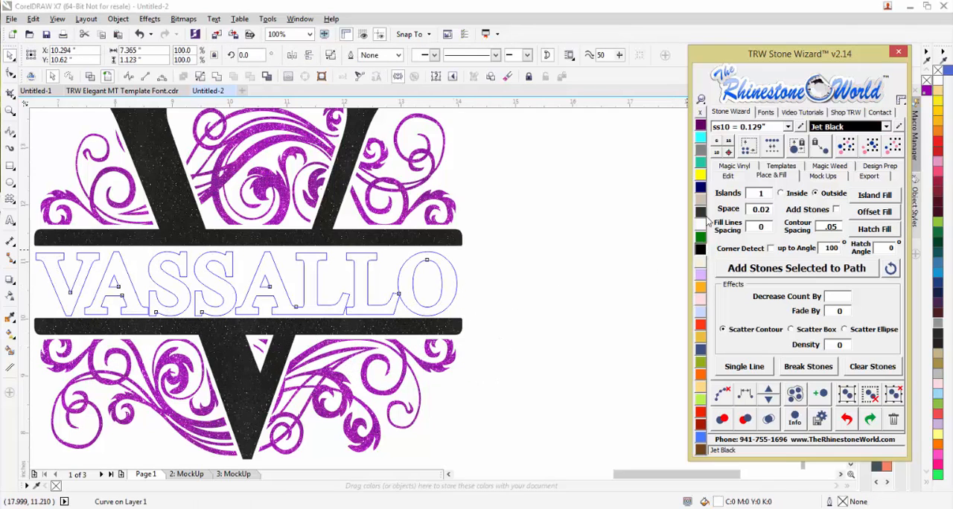
pyautogui.click(627, 207)
pyautogui.scroll(-3, 606, 252)
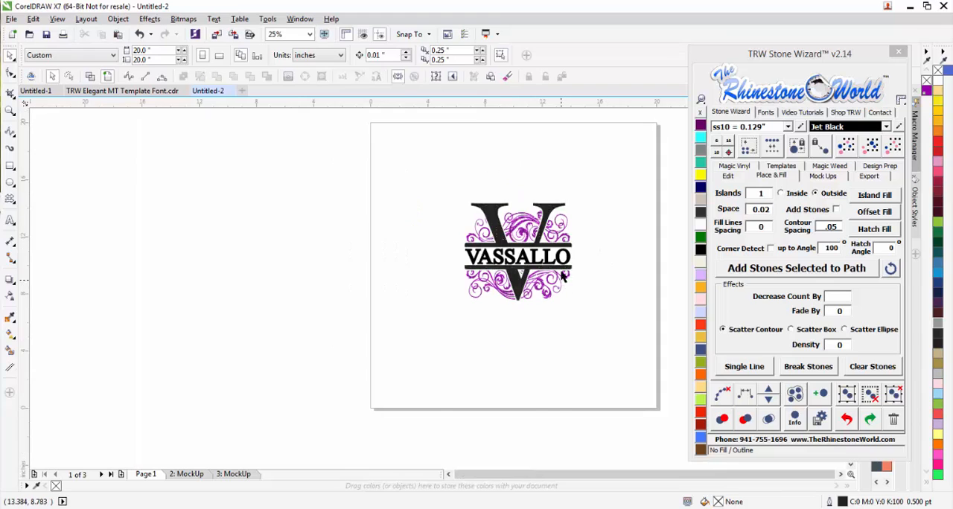
pyautogui.scroll(4, 443, 212)
pyautogui.click(470, 261)
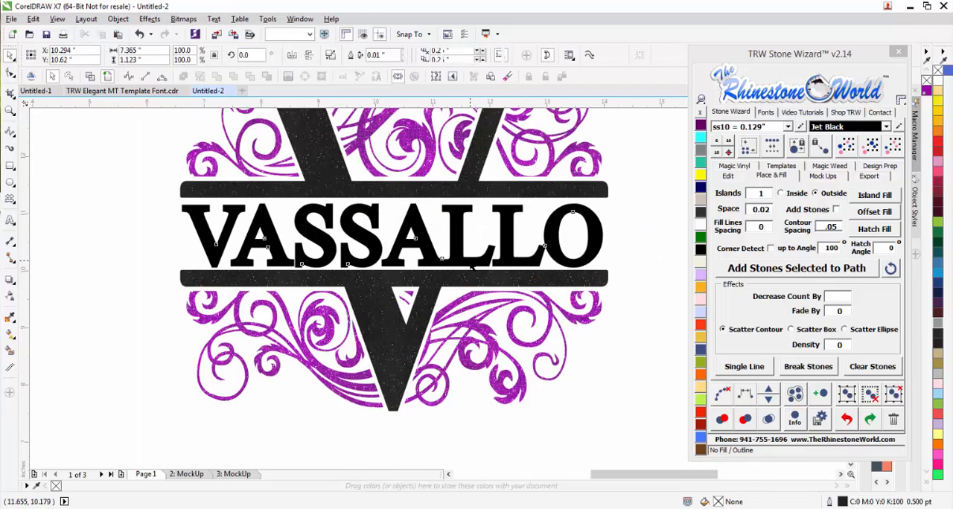
pyautogui.moveTo(471, 256); pyautogui.dragTo(472, 258)
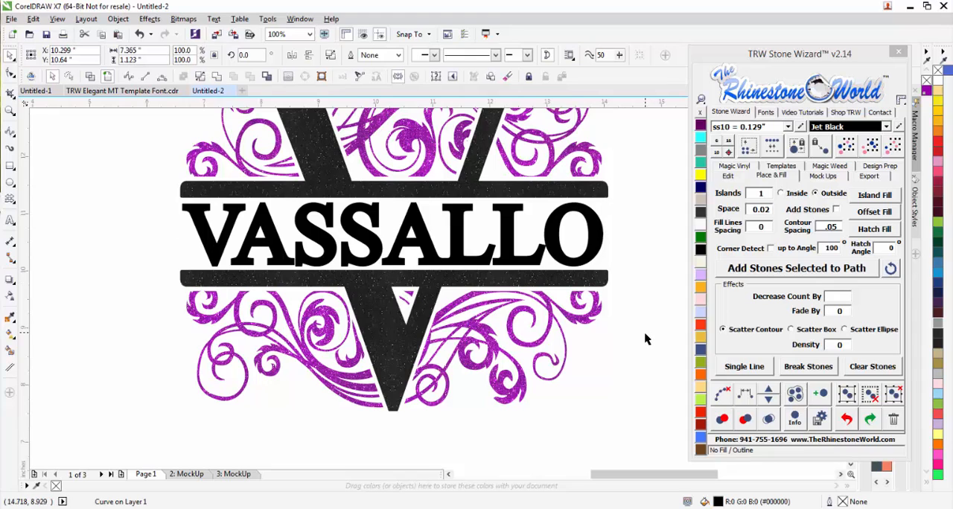
# Undo the black fill, the text deletion and the 0.05 outline, back to the original surname text between the bars.
pyautogui.hotkey('ctrl', 'z')
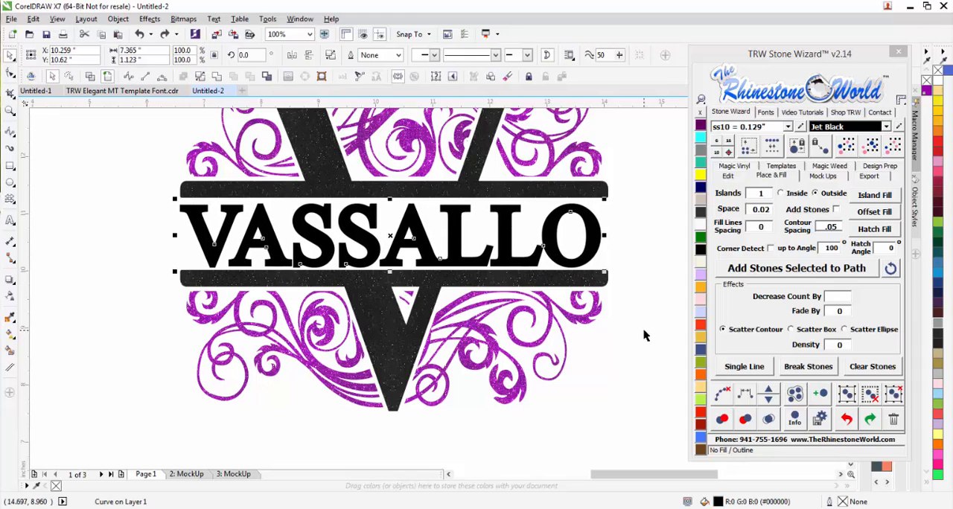
pyautogui.hotkey('ctrl', 'z')
pyautogui.hotkey('ctrl', 'z')
pyautogui.hotkey('ctrl', 'z')
pyautogui.hotkey('ctrl', 'z')
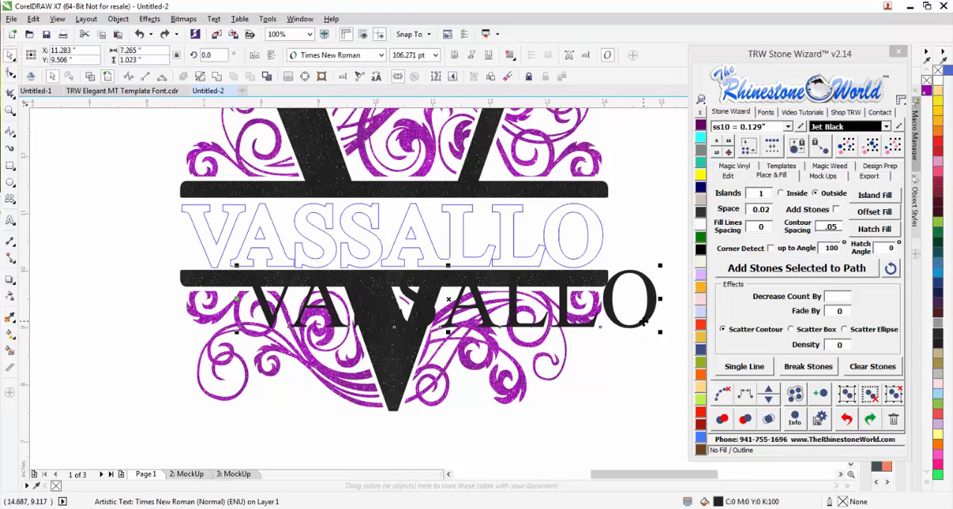
pyautogui.hotkey('ctrl', 'z')
pyautogui.hotkey('ctrl', 'z')
# Replace the surname text with one outside Island Fill outline at 0.03 contour spacing, filled solid black.
pyautogui.moveTo(832, 229); pyautogui.dragTo(840, 227)
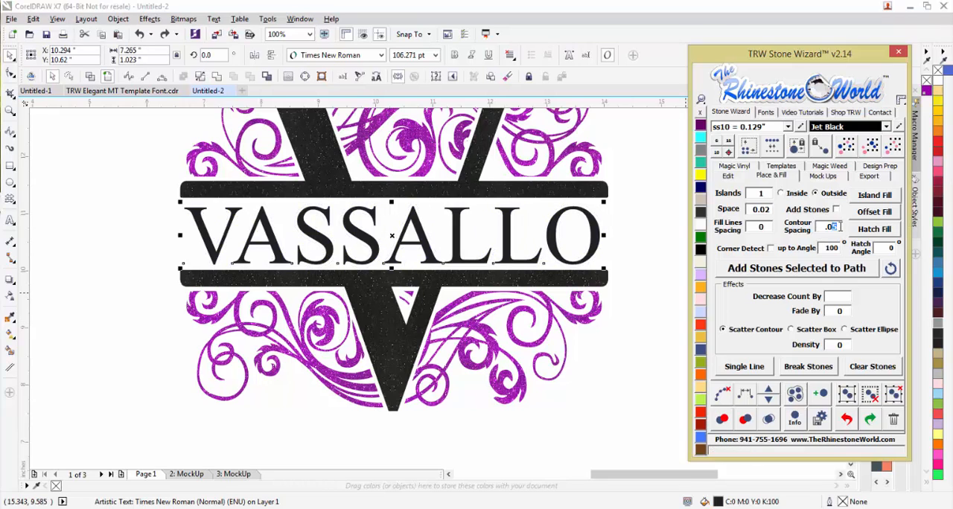
pyautogui.click(867, 200)
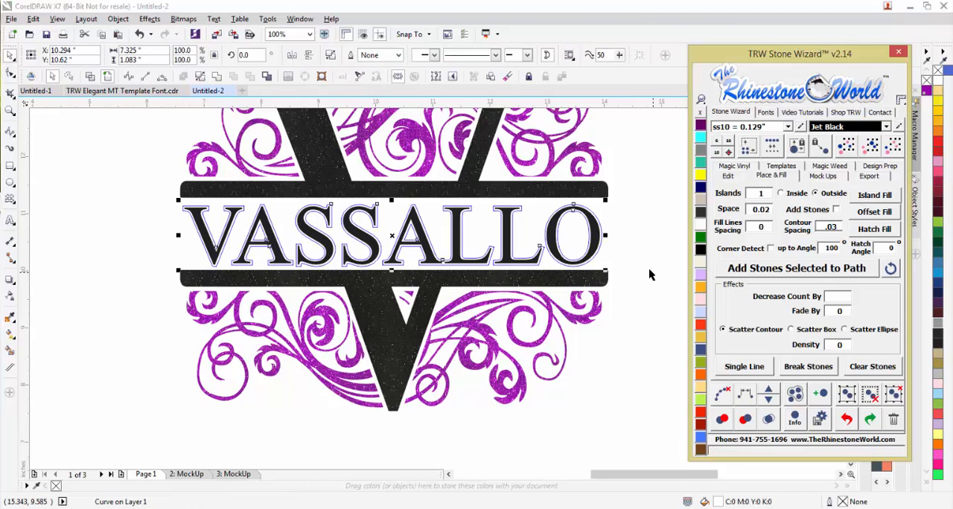
pyautogui.click(657, 211)
pyautogui.click(596, 253)
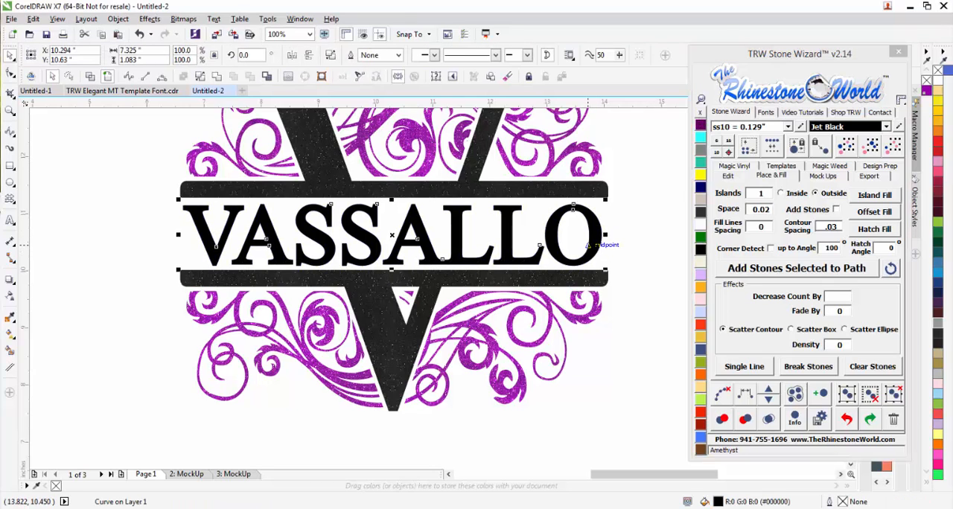
# Apply the Purple Magic Glitter fill to the outlined surname.
pyautogui.click(734, 170)
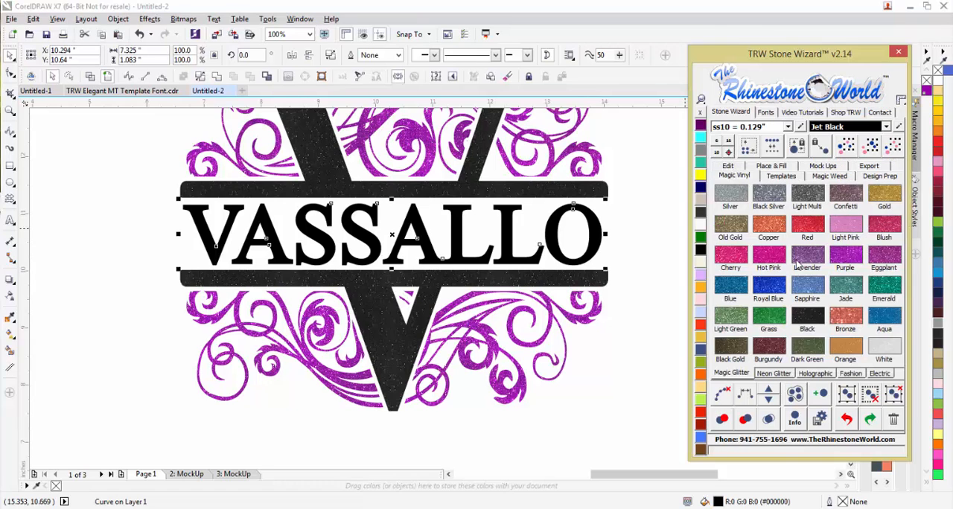
pyautogui.click(838, 257)
pyautogui.click(609, 290)
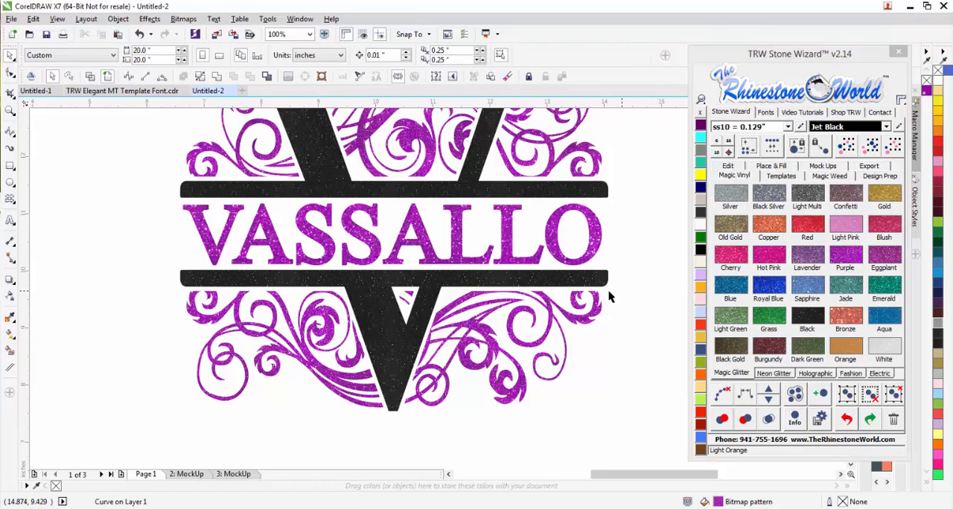
# Enlarge the whole monogram proportionally to about 7.97 by 7.26 inches and create a picture frame mockup of it.
pyautogui.scroll(-2, 590, 301)
pyautogui.scroll(-1, 590, 301)
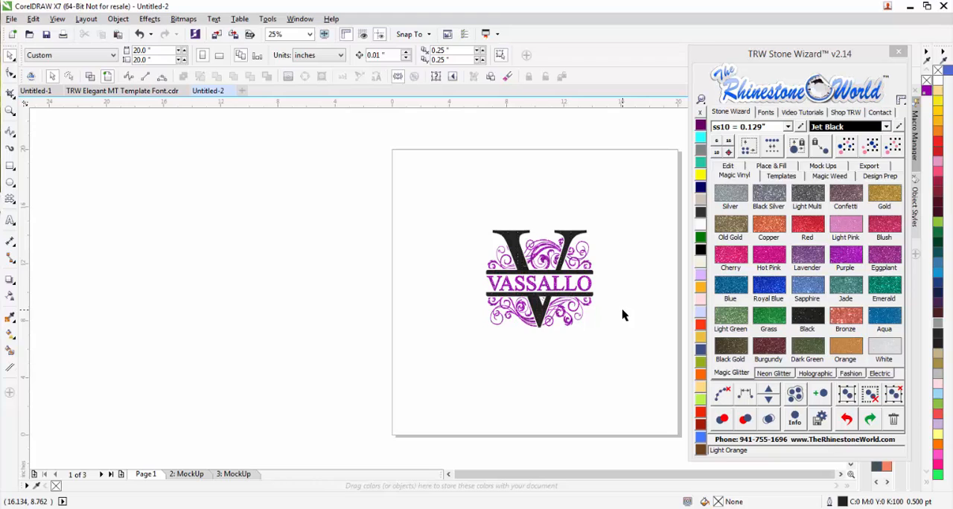
pyautogui.moveTo(626, 204); pyautogui.dragTo(474, 339)
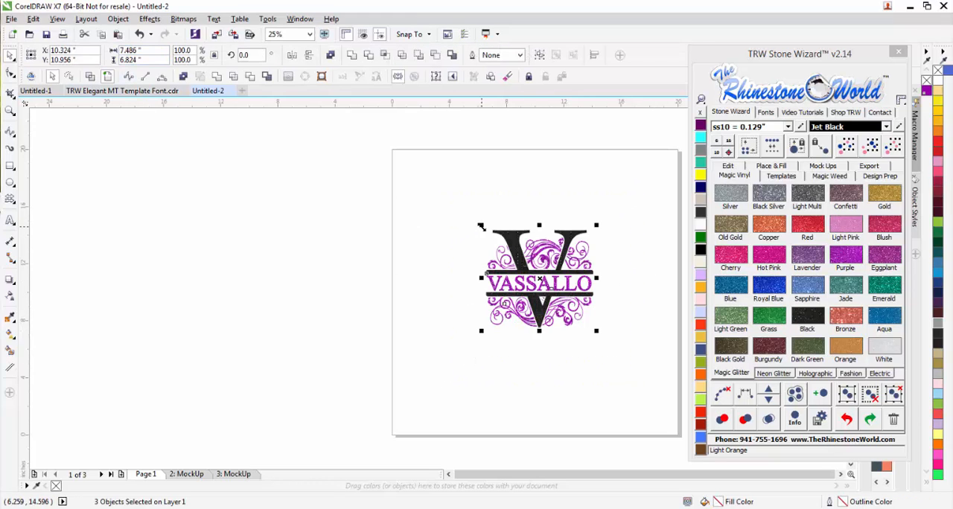
pyautogui.moveTo(481, 227); pyautogui.dragTo(474, 222)
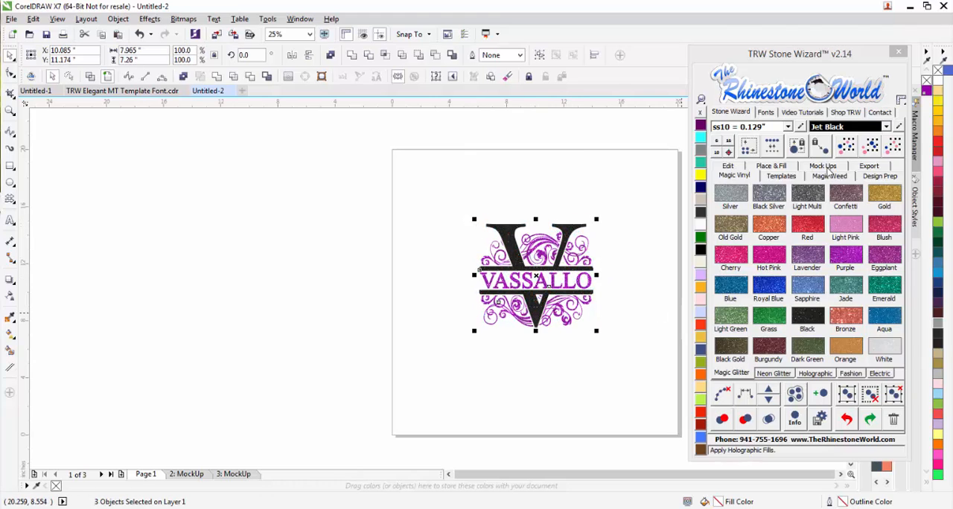
pyautogui.click(828, 167)
pyautogui.click(849, 313)
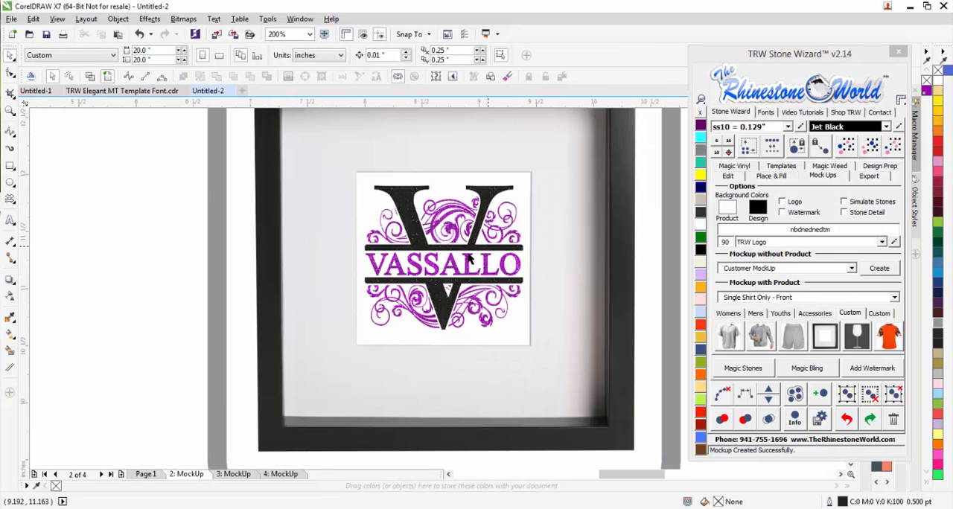
# Return to Page 1 and move the whole monogram over the page's left edge to free space beside it.
pyautogui.click(145, 473)
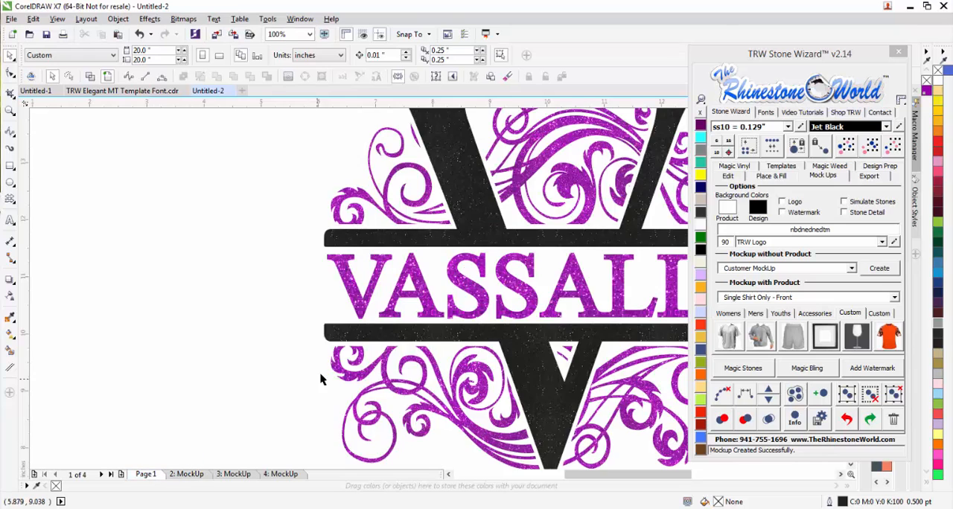
pyautogui.moveTo(471, 257); pyautogui.dragTo(242, 469)
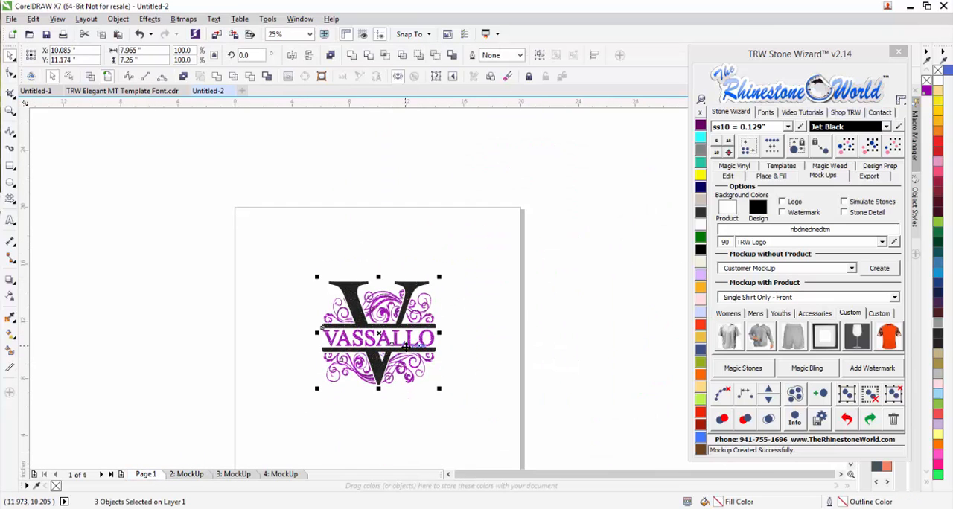
pyautogui.moveTo(407, 347); pyautogui.dragTo(274, 347)
# Add a lowercase letter b beside the monogram and enlarge it to about 3.87 by 6.83 inches.
pyautogui.press('F8')
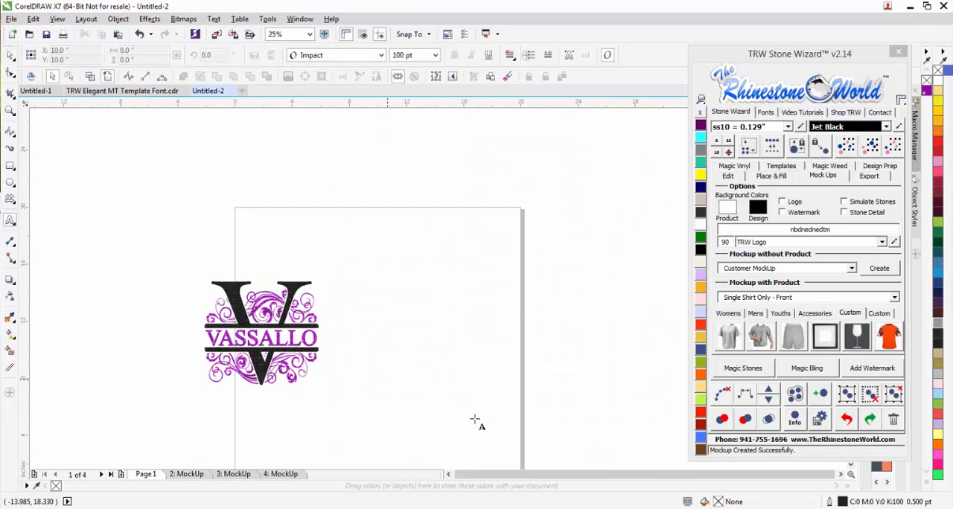
pyautogui.click(395, 351)
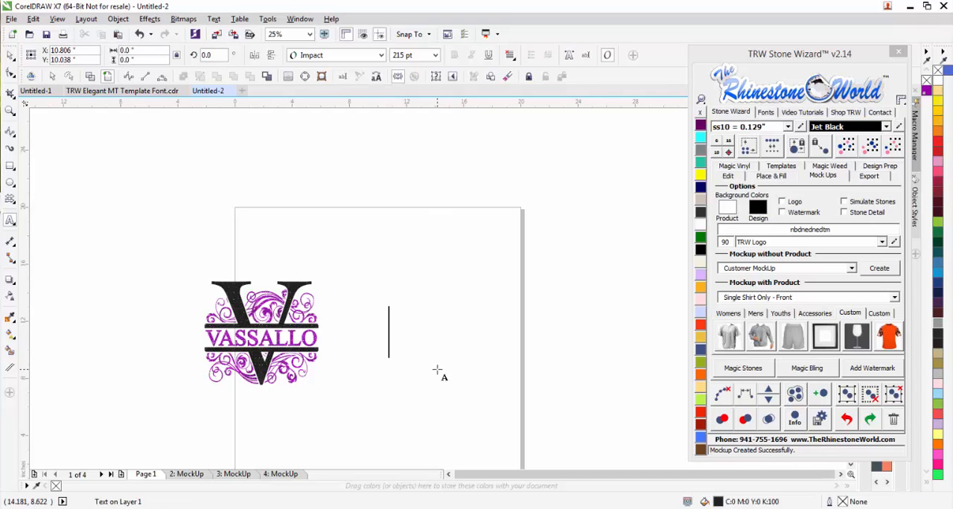
pyautogui.write('b')
pyautogui.hotkey('ctrl', 'space')
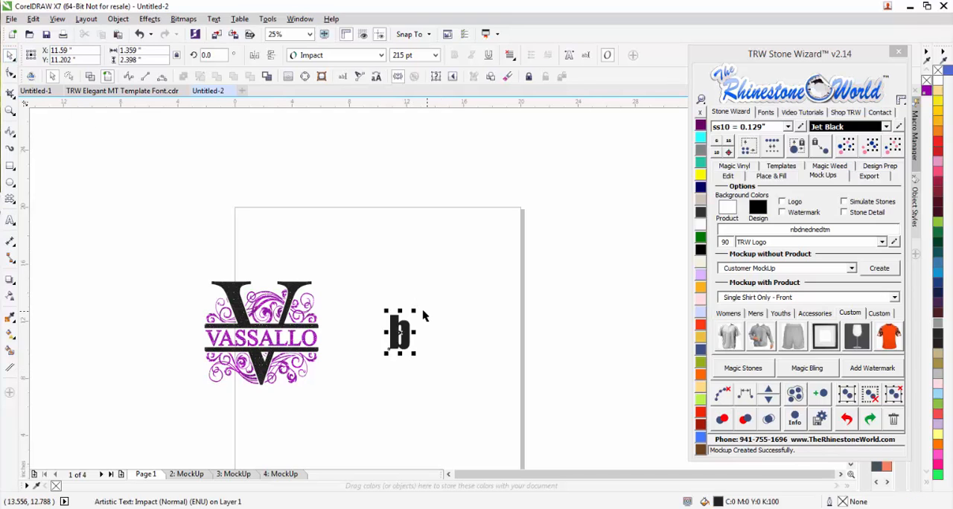
pyautogui.moveTo(415, 313); pyautogui.dragTo(456, 265)
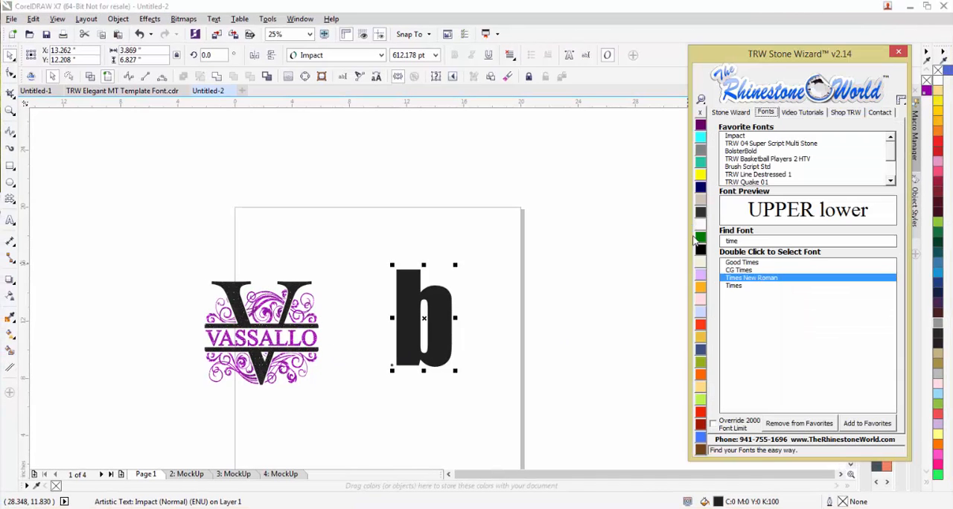
# Set the letter b in the TRW Elegant 2C Swirl font and reduce it to about 8.67 by 6.77 inches.
pyautogui.doubleClick(727, 241)
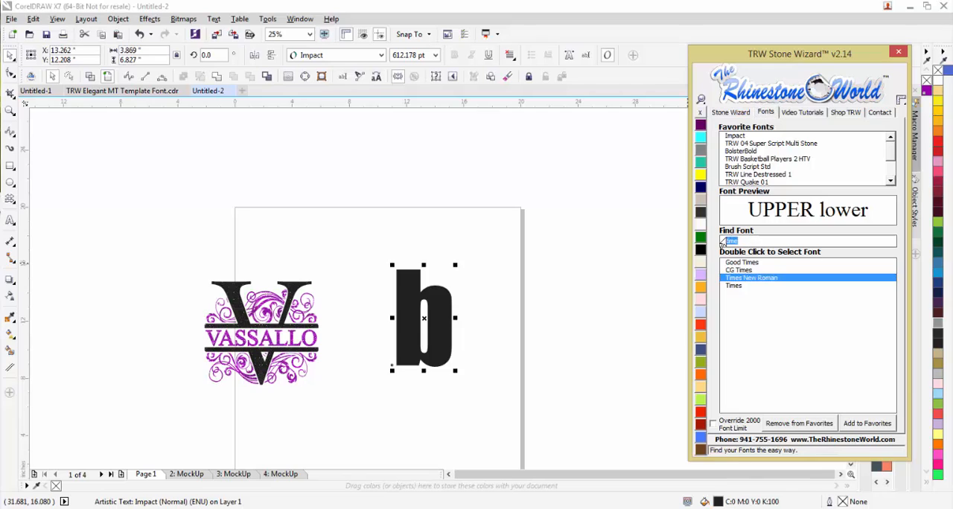
pyautogui.write('trw e')
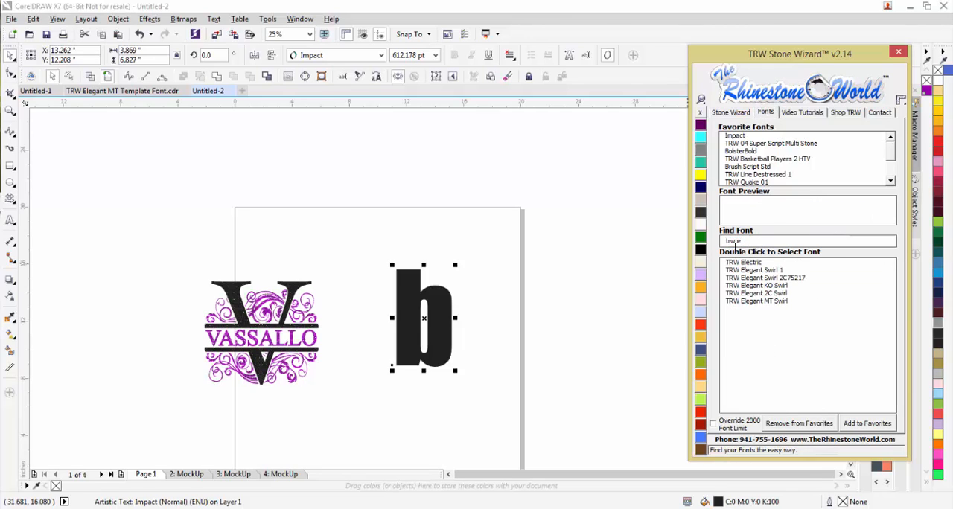
pyautogui.doubleClick(756, 294)
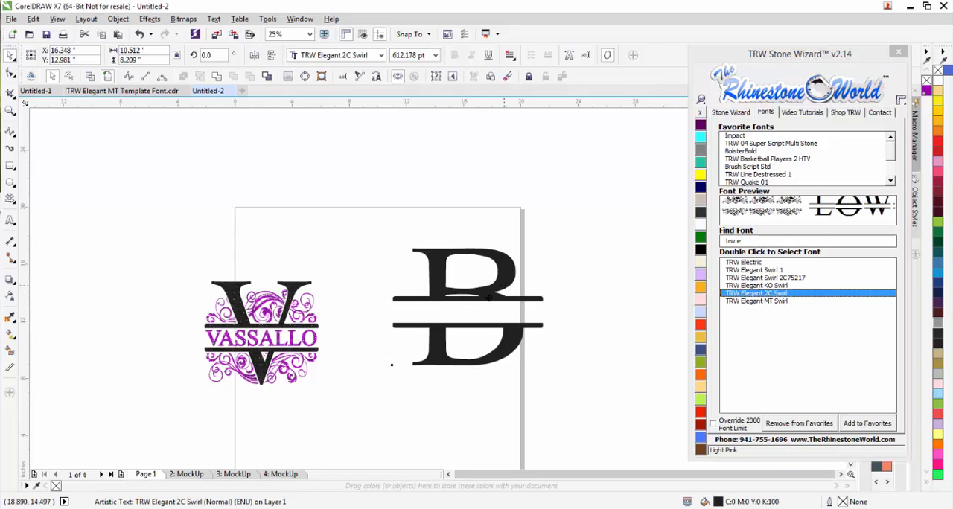
pyautogui.moveTo(519, 263); pyautogui.dragTo(490, 288)
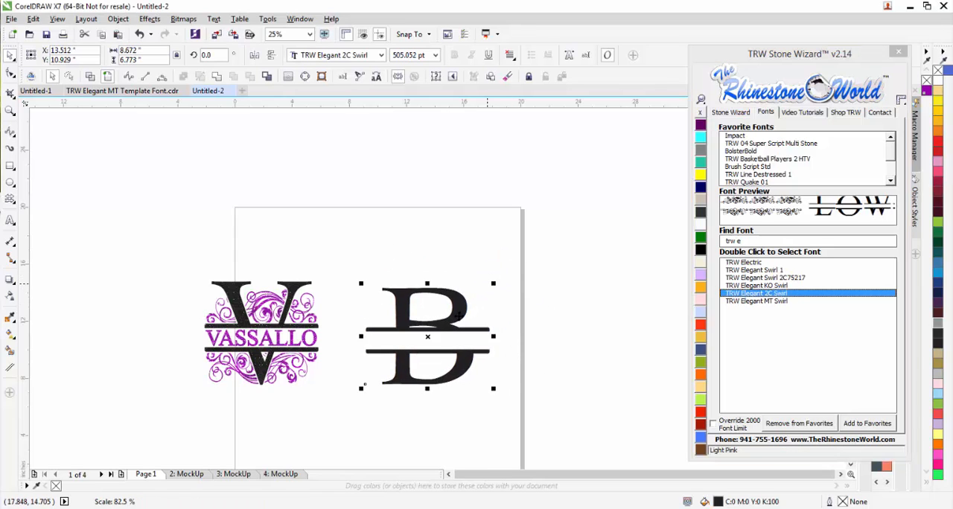
# Place a copy of the split B to its right and set the copy in the TRW Elegant MT Swirl font.
pyautogui.moveTo(450, 310); pyautogui.dragTo(604, 307)
pyautogui.rightClick(604, 307)
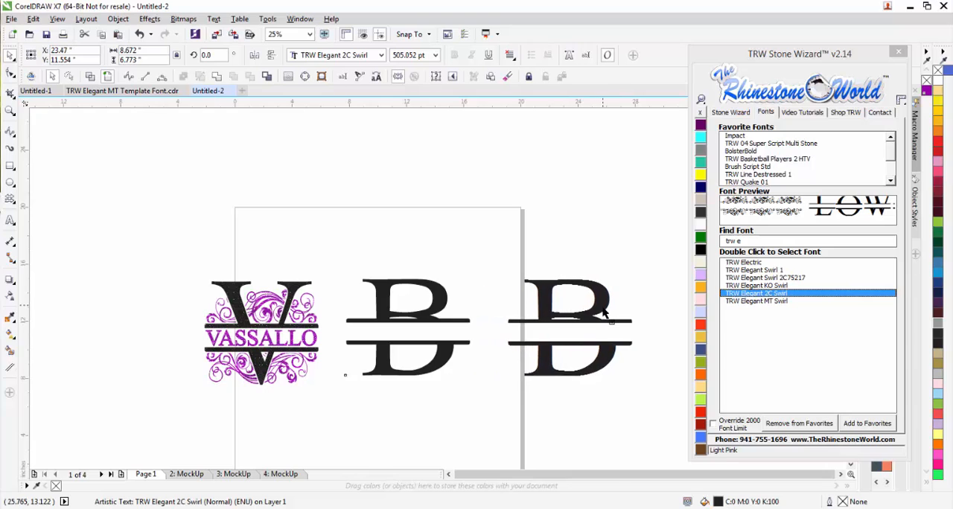
pyautogui.doubleClick(747, 302)
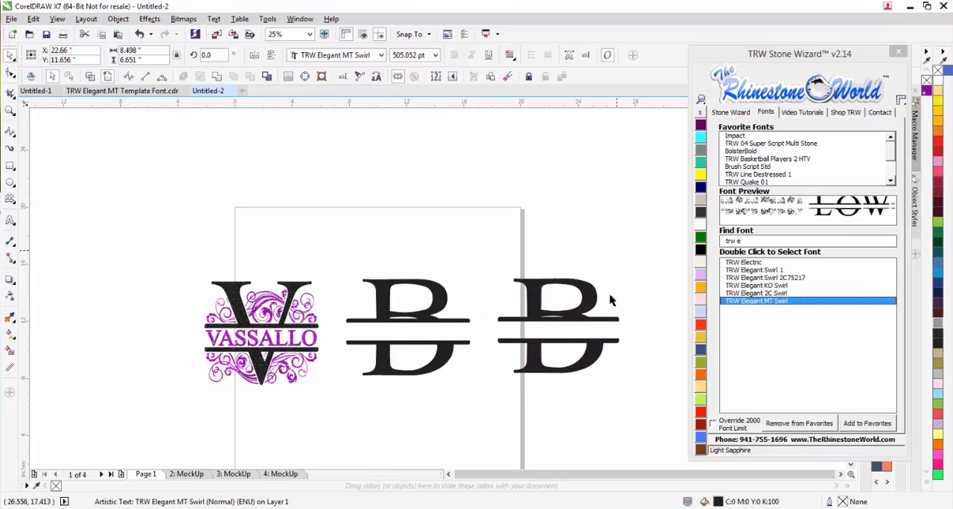
pyautogui.click(514, 305)
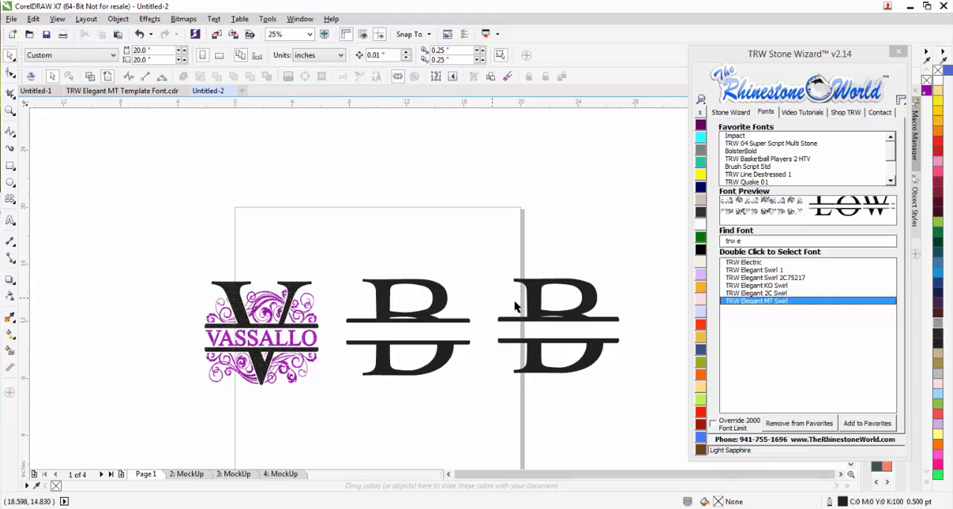
# Apply 2 Color Magic Text to the middle split B set in TRW Elegant 2C Swirl.
pyautogui.click(443, 305)
pyautogui.click(737, 113)
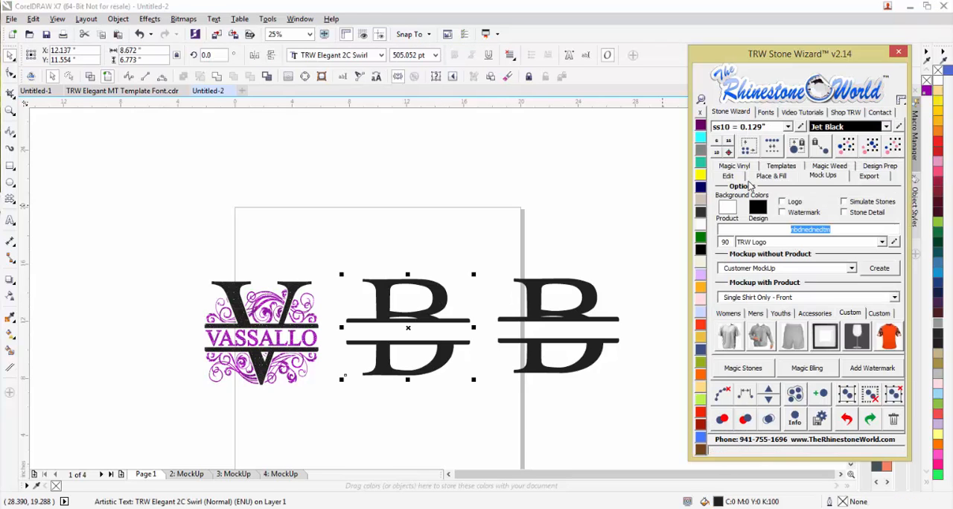
pyautogui.click(737, 177)
pyautogui.click(840, 315)
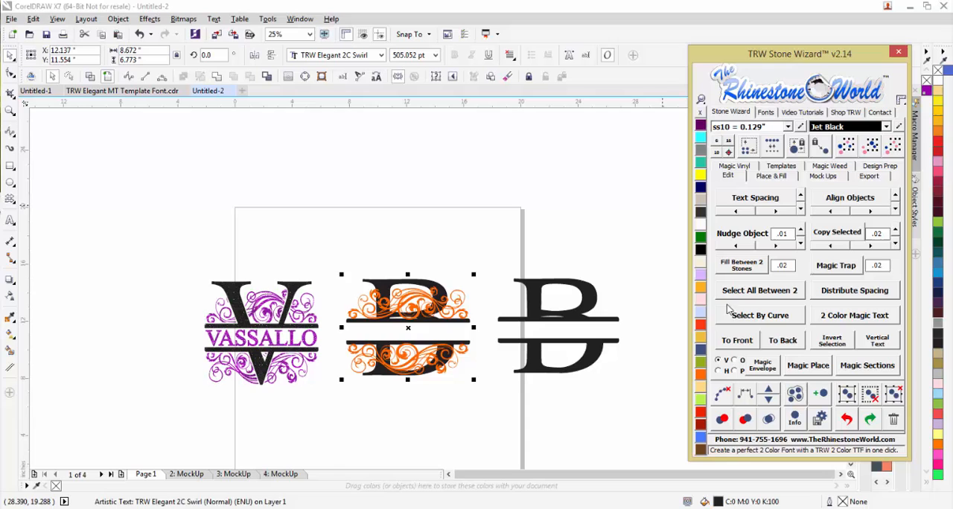
pyautogui.click(505, 251)
# Move the orange swirls up off the middle B and put them back in place.
pyautogui.scroll(1, 429, 333)
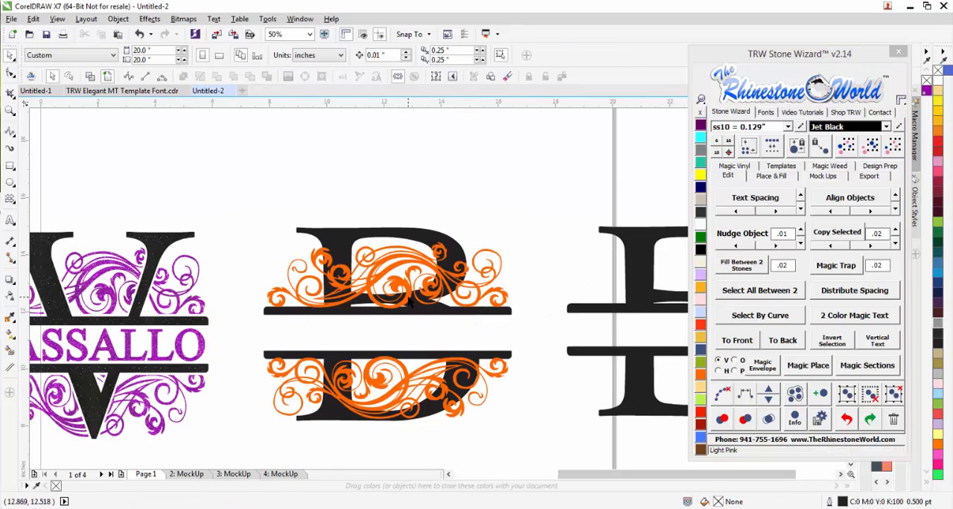
pyautogui.moveTo(411, 301); pyautogui.dragTo(488, 158)
pyautogui.scroll(-1, 498, 175)
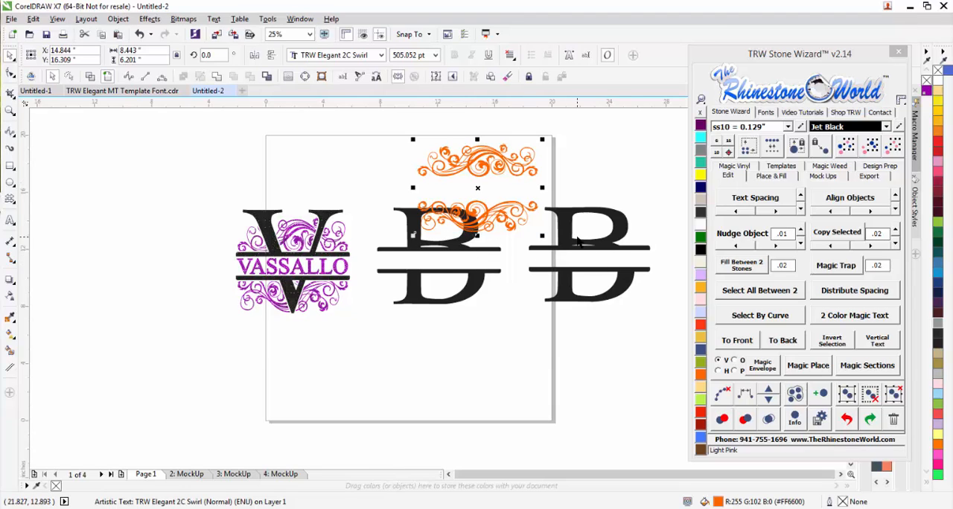
pyautogui.moveTo(517, 150); pyautogui.dragTo(478, 222)
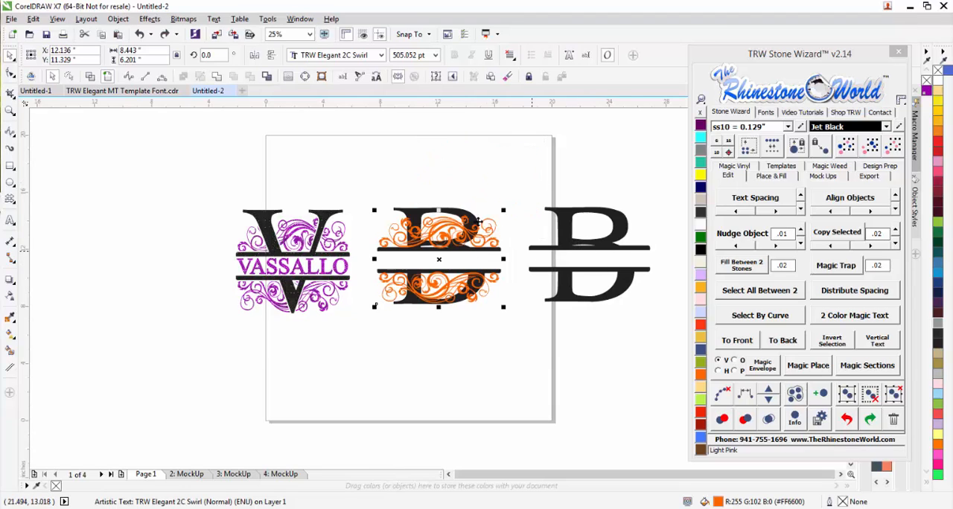
# Send the orange swirls to the back, behind the middle split B.
pyautogui.click(783, 341)
pyautogui.click(542, 331)
pyautogui.scroll(1, 483, 239)
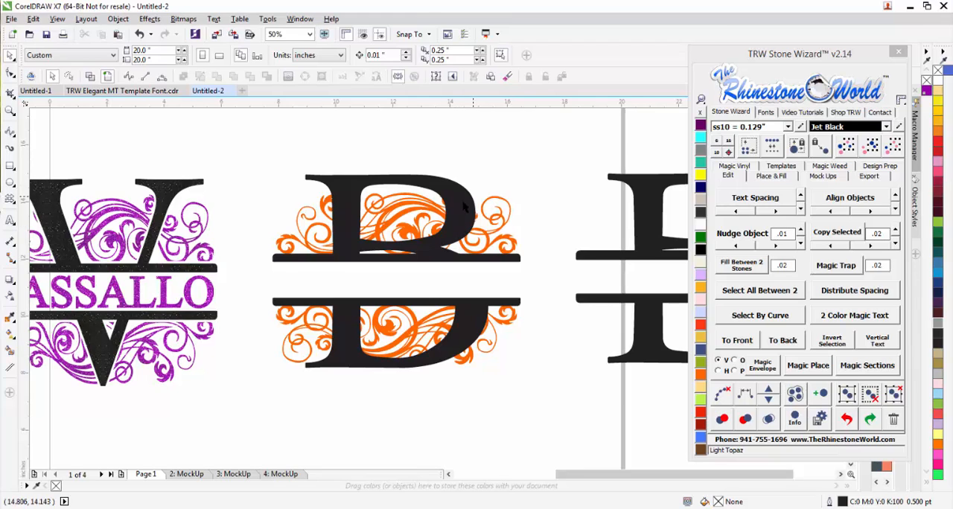
# Apply 2 Color Magic Text to the rightmost split B set in TRW Elegant MT Swirl.
pyautogui.scroll(-1, 463, 206)
pyautogui.click(609, 237)
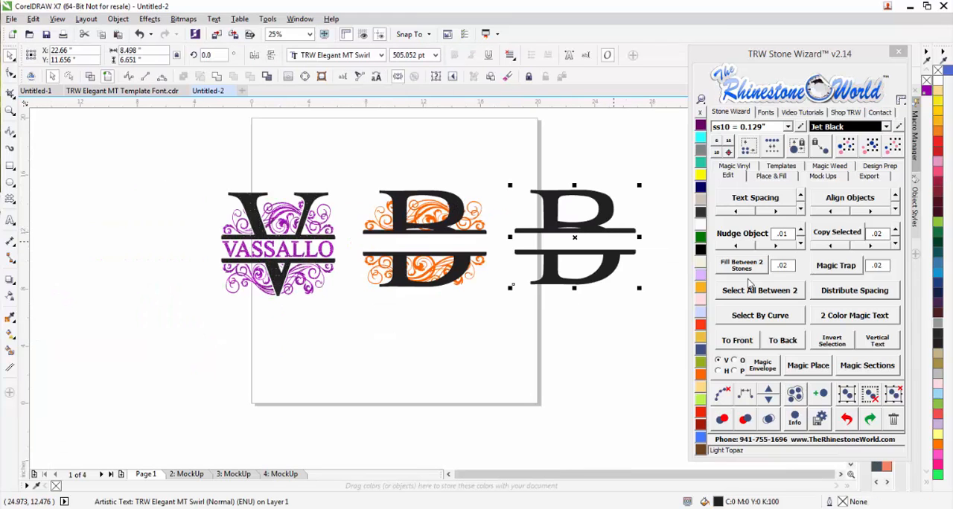
pyautogui.click(872, 317)
pyautogui.click(641, 266)
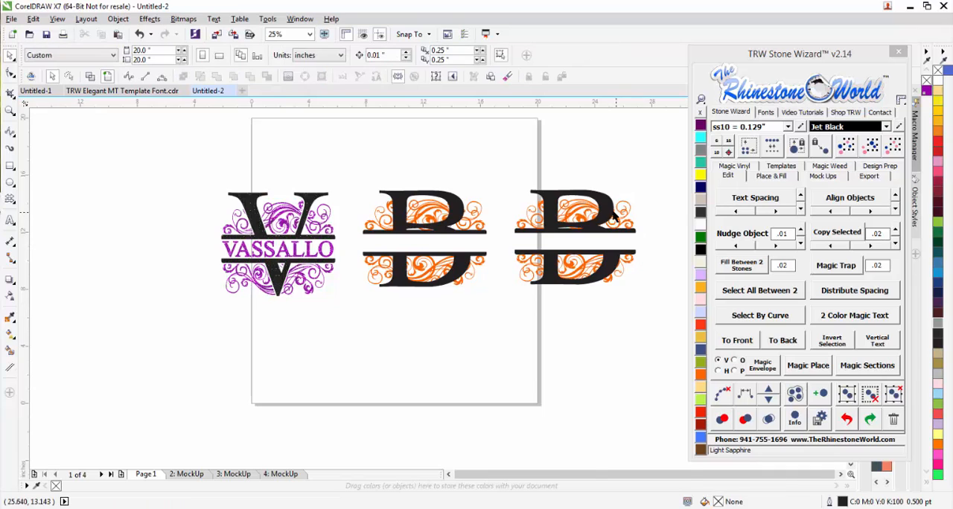
# Move the black letter of the rightmost split B down off its orange swirls and undo the move.
pyautogui.scroll(2, 612, 216)
pyautogui.scroll(2, 566, 215)
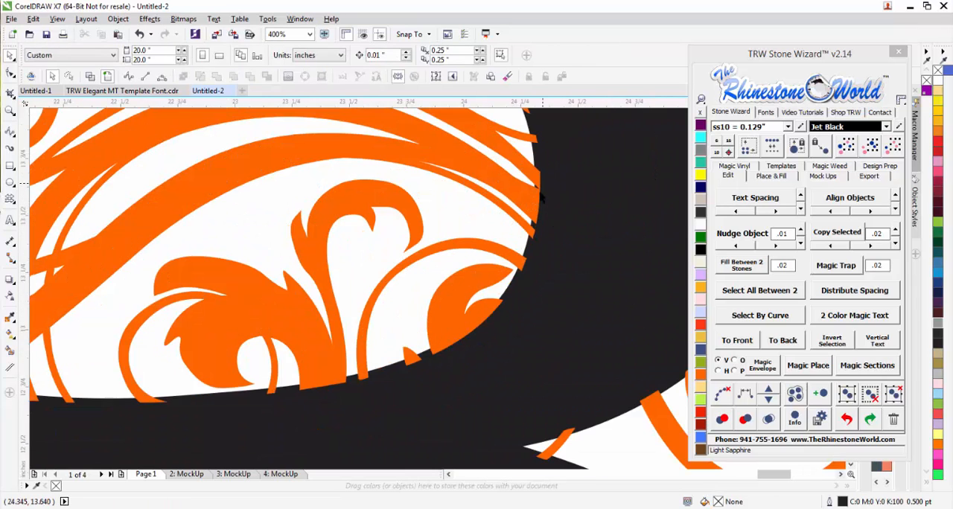
pyautogui.scroll(-3, 539, 246)
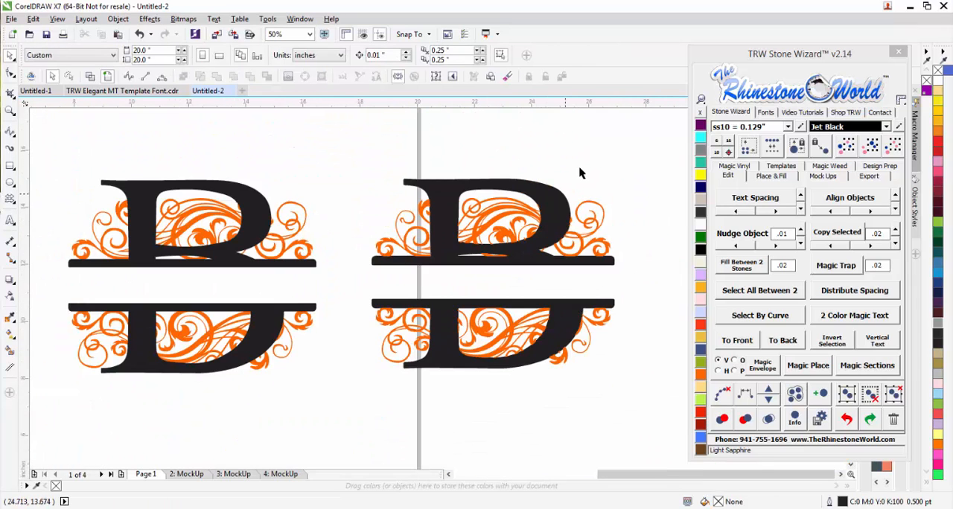
pyautogui.moveTo(558, 223); pyautogui.dragTo(486, 334)
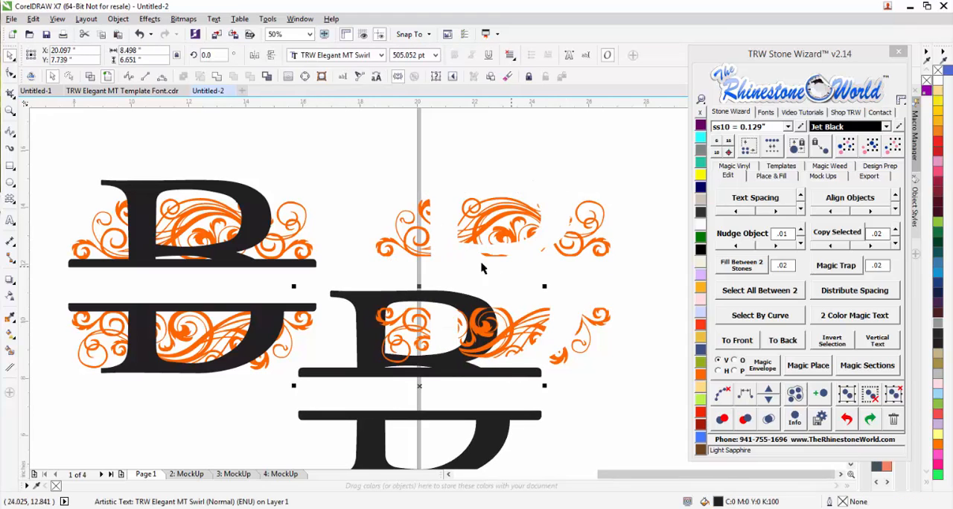
pyautogui.hotkey('ctrl', 'z')
pyautogui.scroll(2, 565, 220)
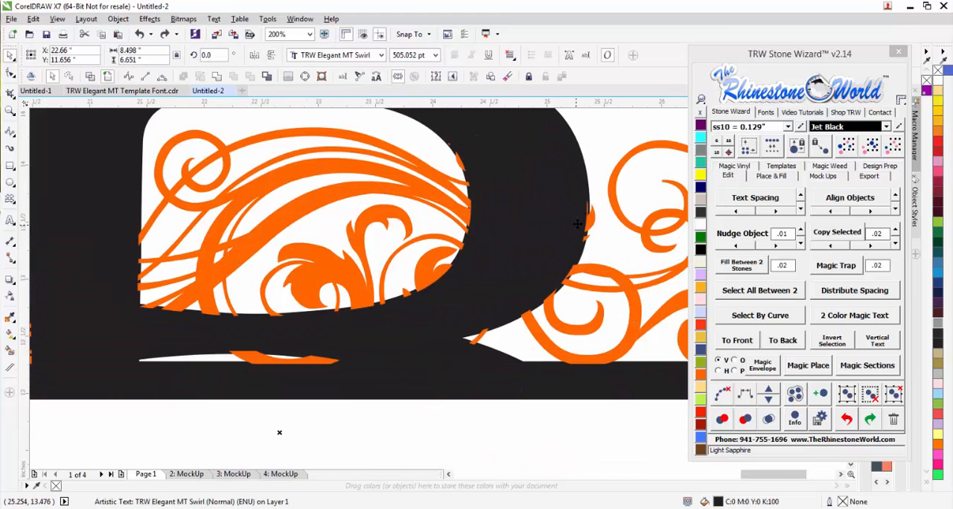
pyautogui.scroll(-2, 514, 267)
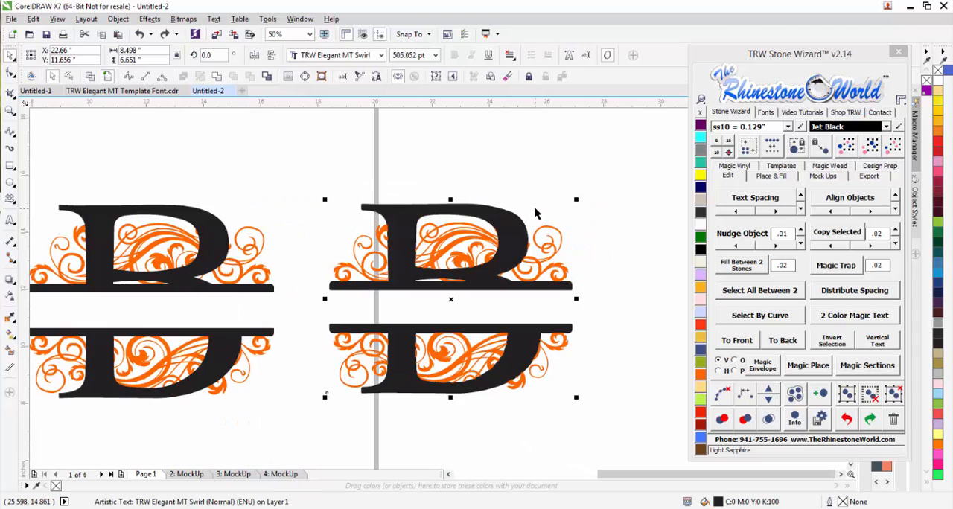
# Send the orange swirls of the rightmost split B to the back, behind the black letter.
pyautogui.click(552, 289)
pyautogui.scroll(1, 543, 296)
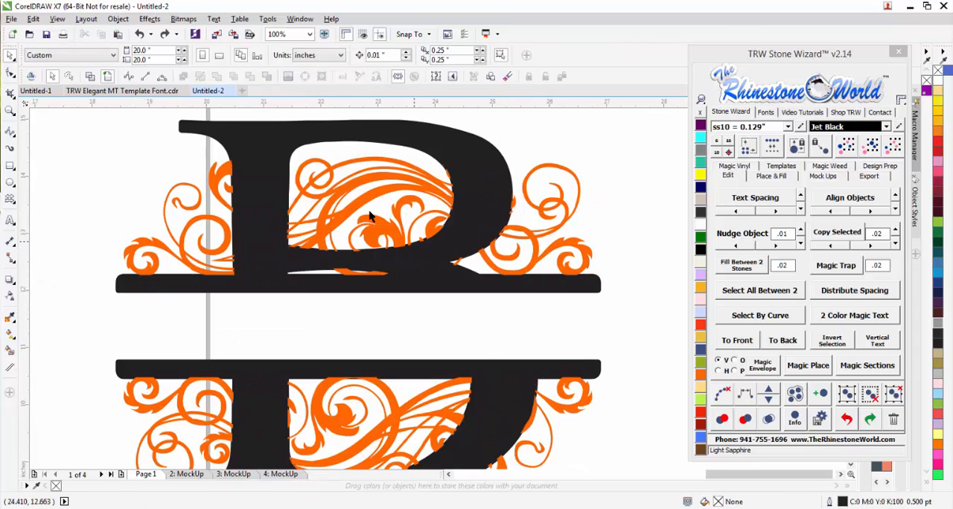
pyautogui.click(448, 201)
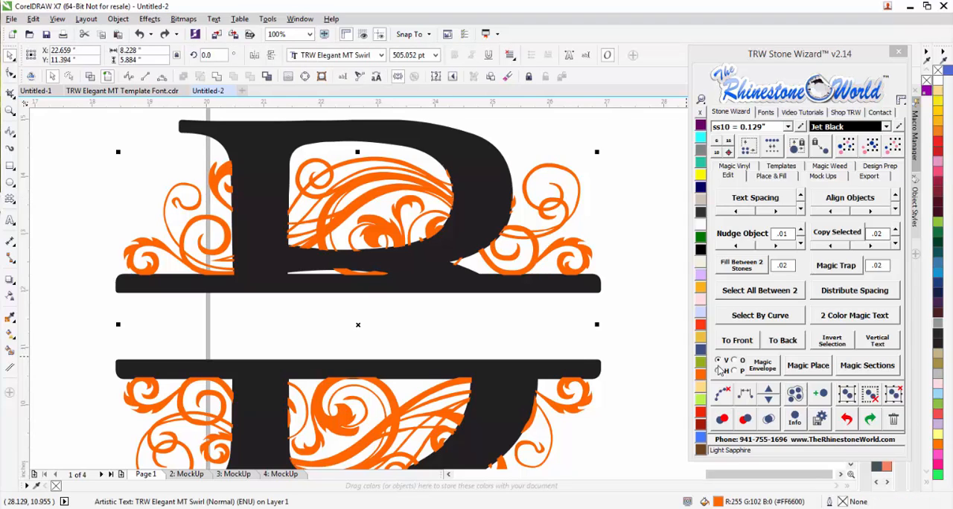
pyautogui.click(778, 343)
pyautogui.click(607, 253)
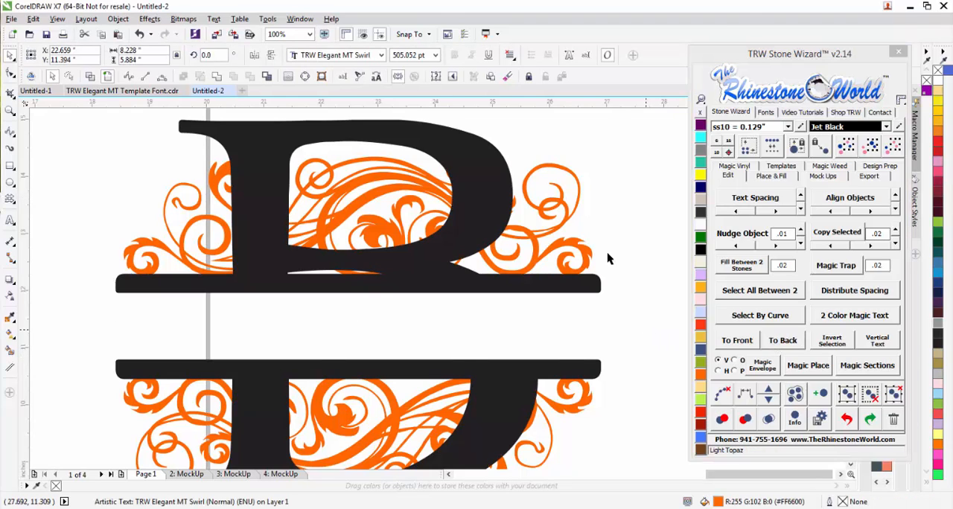
# Examine the overlapping swirl and letter outlines of the rightmost B in wireframe view and return to the full-color view.
pyautogui.scroll(1, 471, 203)
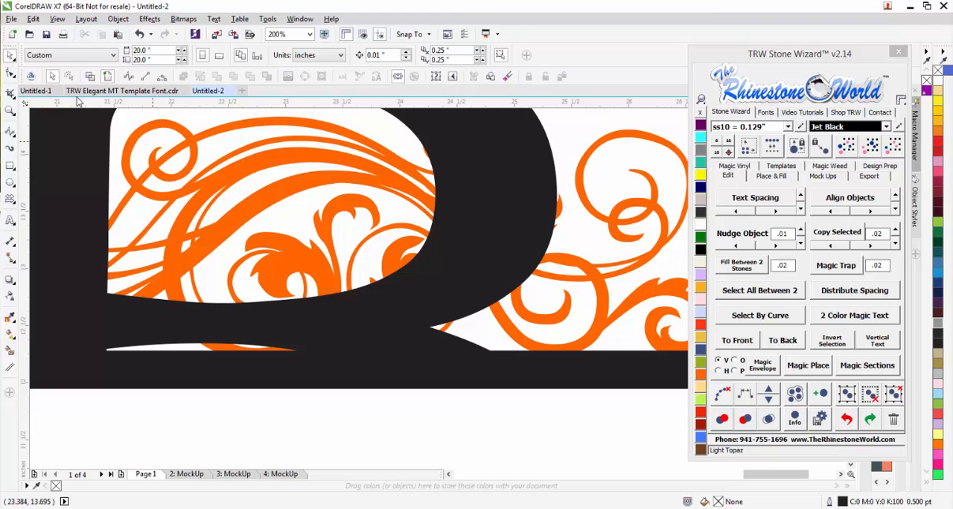
pyautogui.click(90, 76)
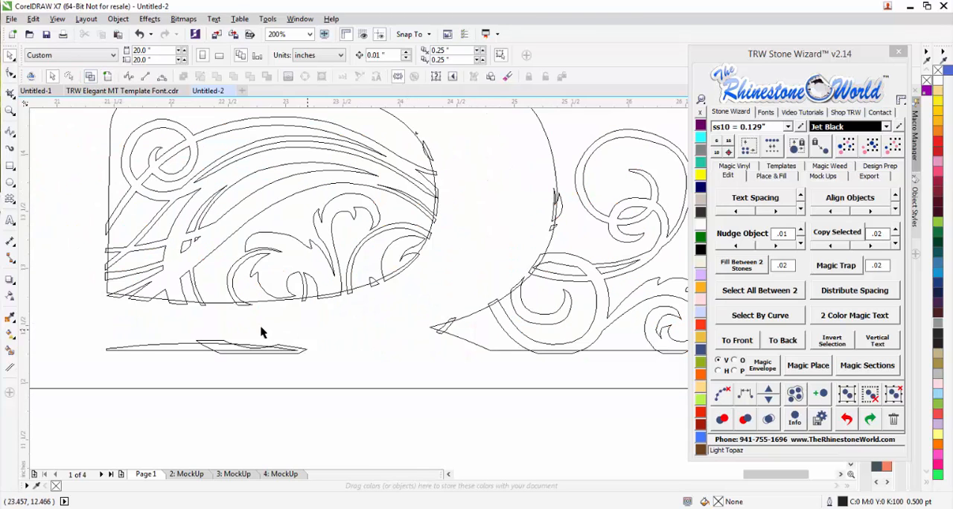
pyautogui.click(107, 77)
pyautogui.hotkey('shift', 'F4')
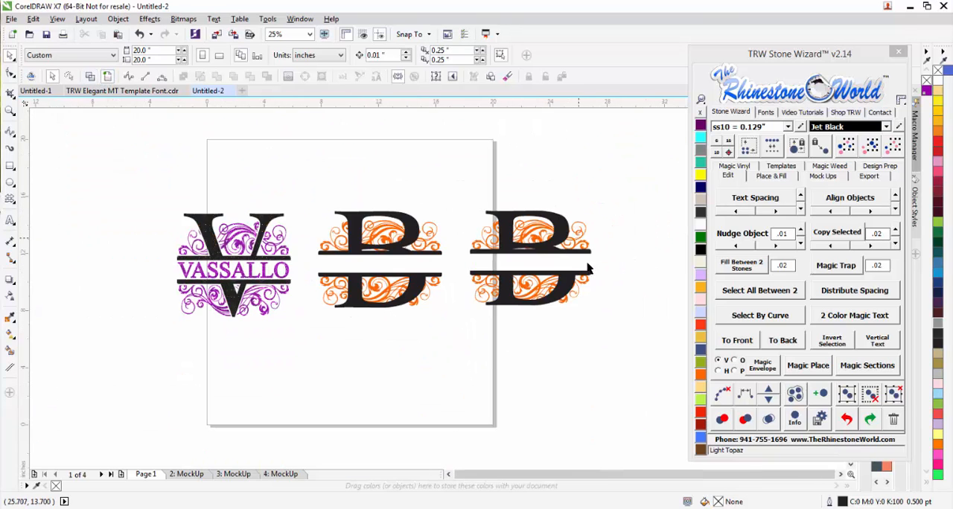
# Shift the orange swirls of the middle and rightmost split B letters out of place, undoing each move.
pyautogui.scroll(1, 563, 254)
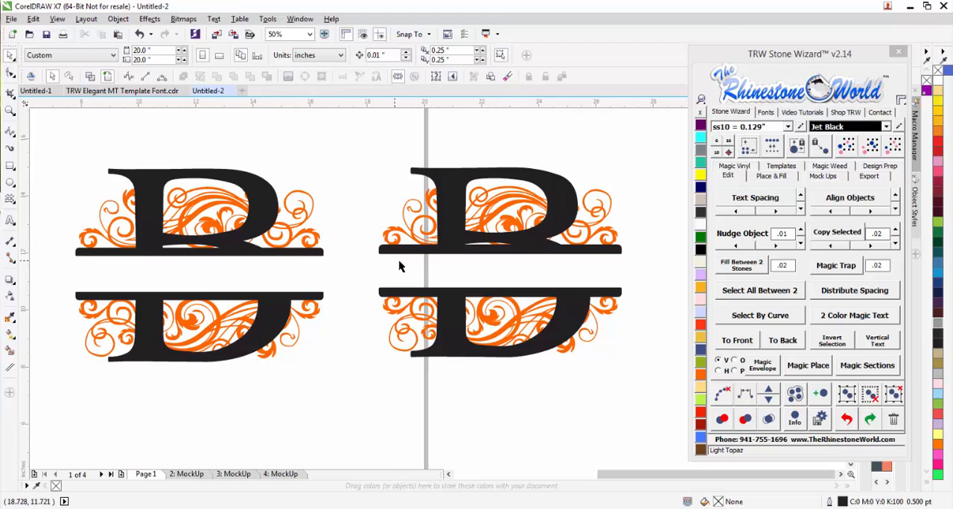
pyautogui.scroll(-2, 399, 264)
pyautogui.scroll(3, 500, 257)
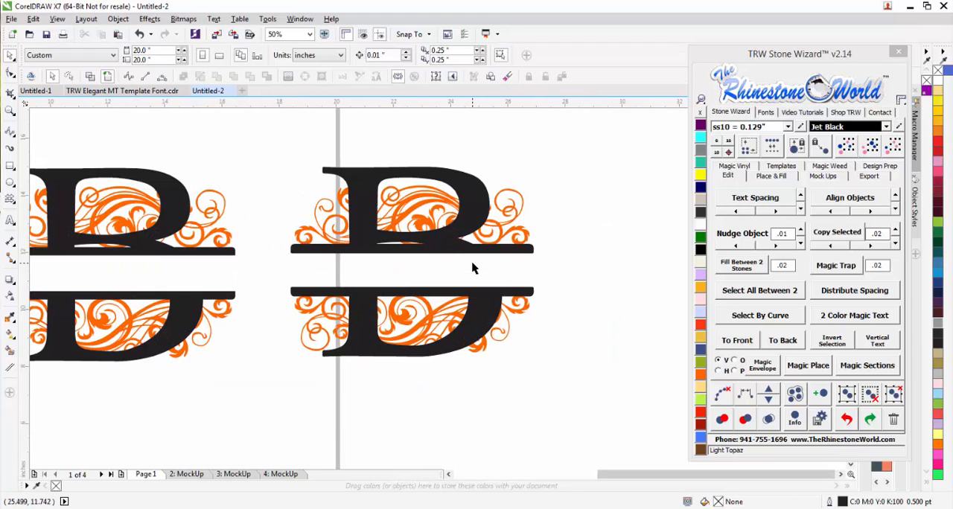
pyautogui.scroll(-3, 498, 265)
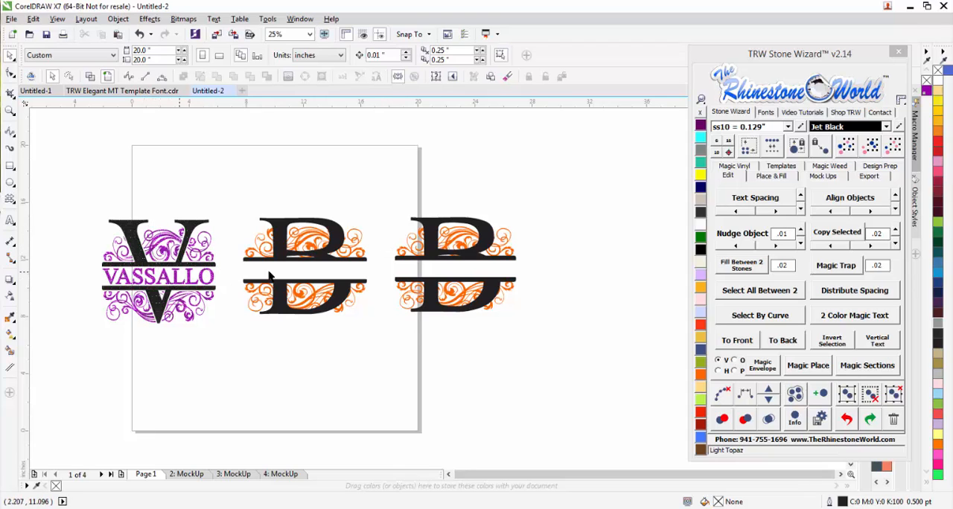
pyautogui.scroll(2, 294, 277)
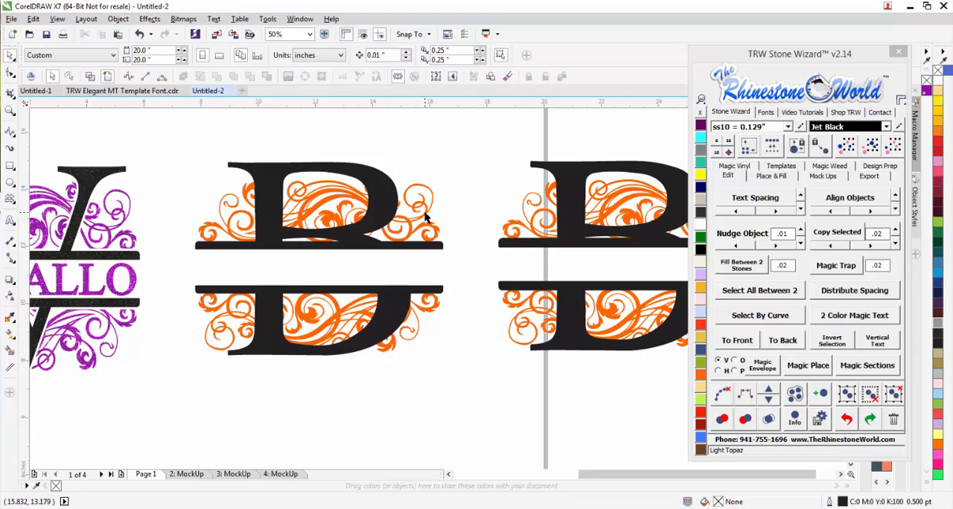
pyautogui.moveTo(429, 223); pyautogui.dragTo(449, 276)
pyautogui.hotkey('ctrl', 'z')
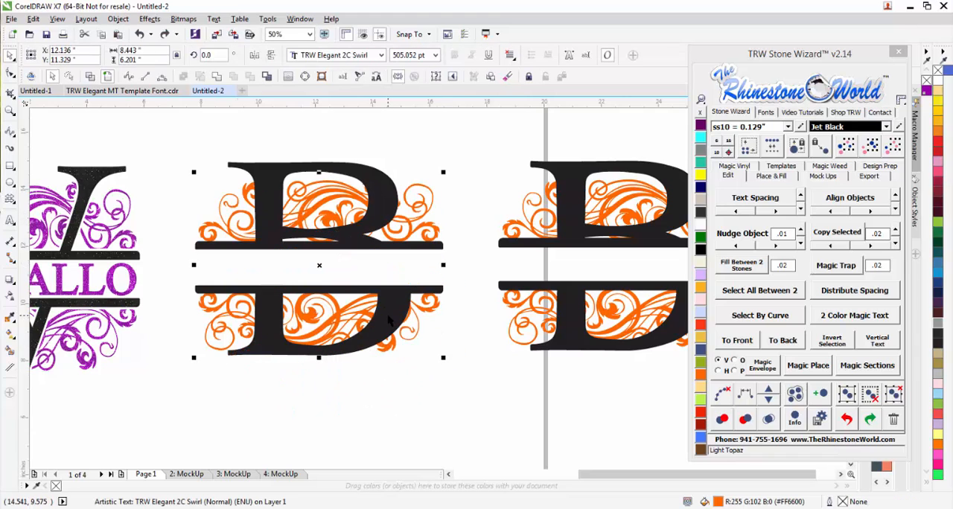
pyautogui.press('Escape')
pyautogui.moveTo(609, 215); pyautogui.dragTo(547, 256)
pyautogui.hotkey('ctrl', 'z')
pyautogui.click(485, 250)
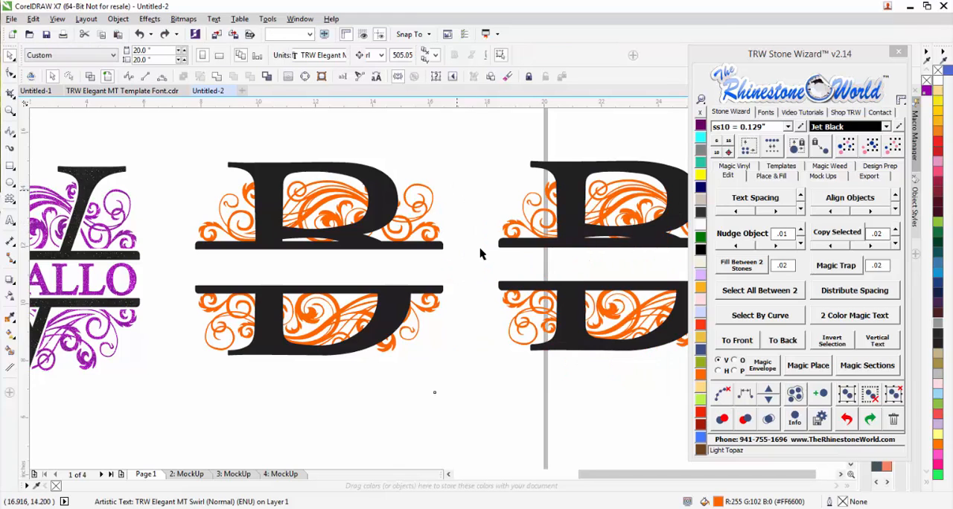
pyautogui.scroll(-1, 376, 275)
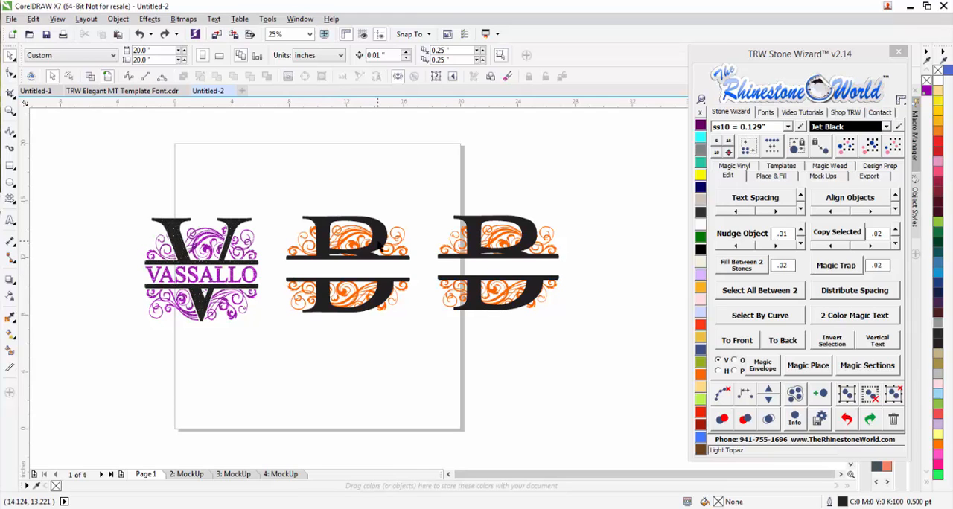
pyautogui.scroll(1, 380, 245)
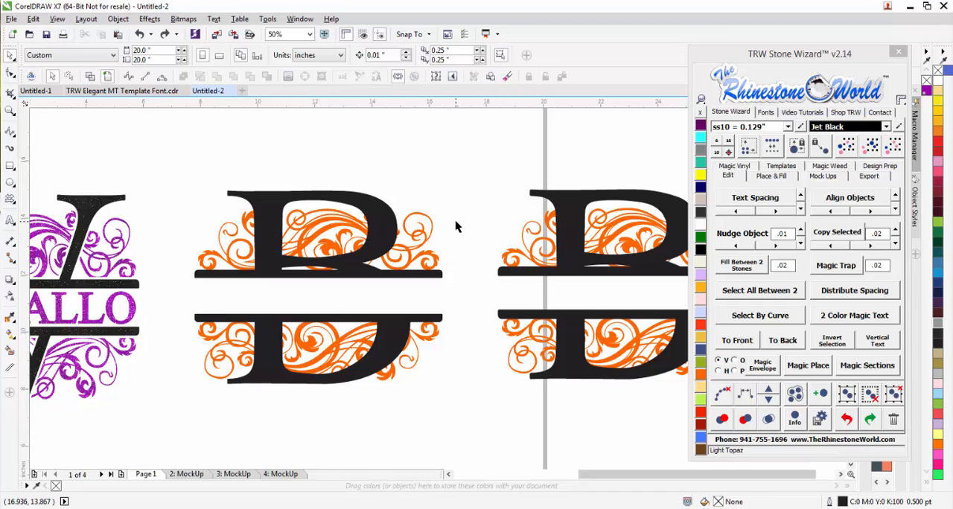
pyautogui.scroll(-1, 456, 227)
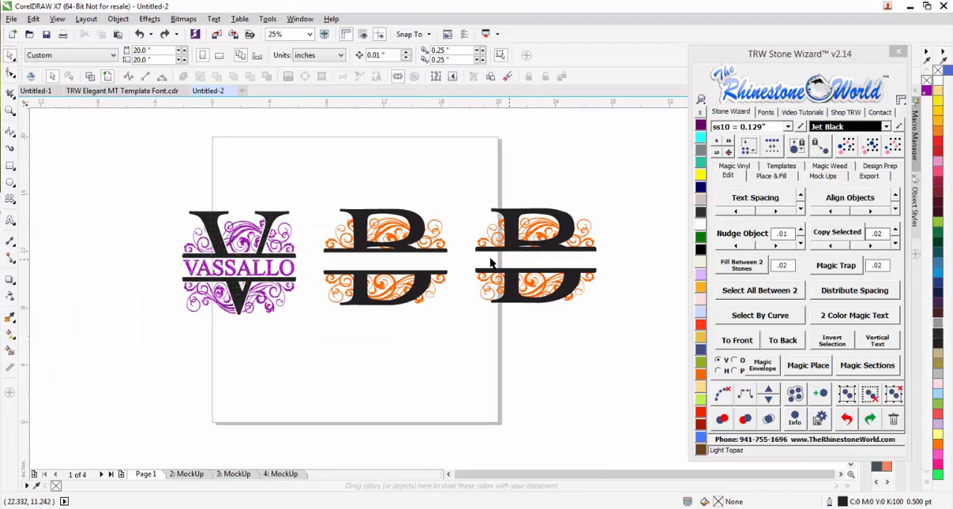